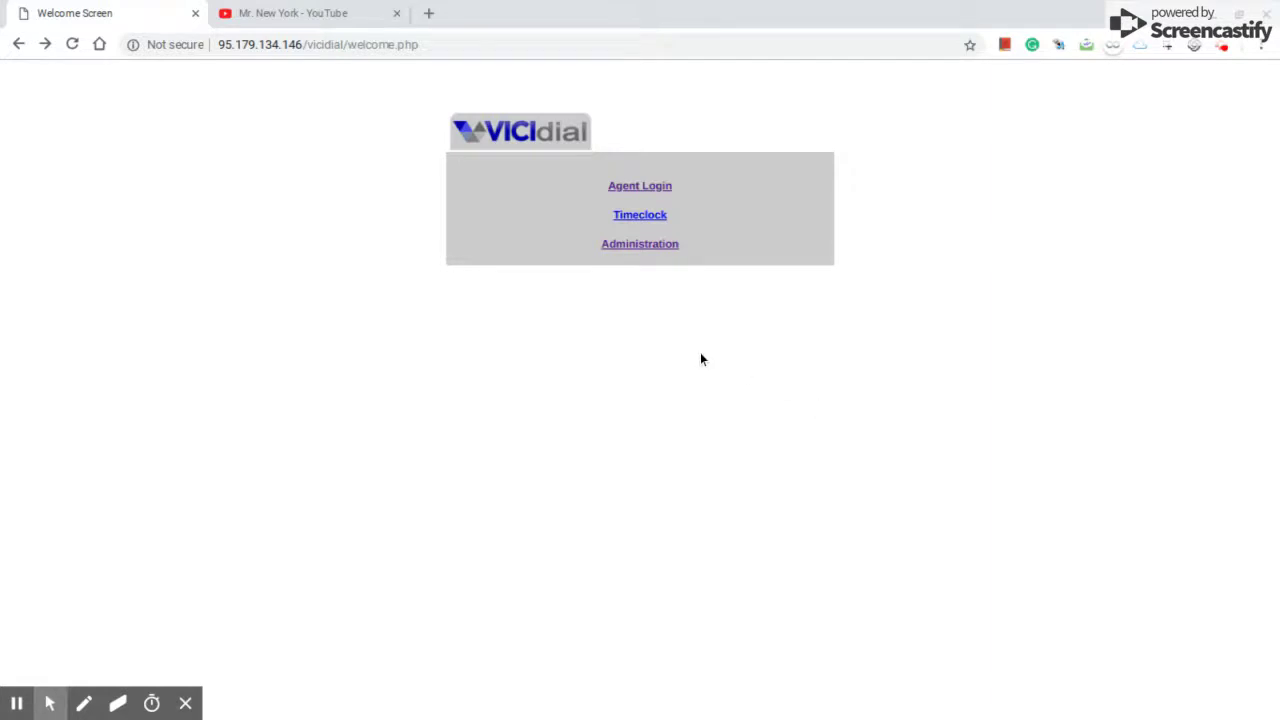
# - Go from Administration to the Campaigns list and open the Add A New Campaign form
pyautogui.click(627, 253)
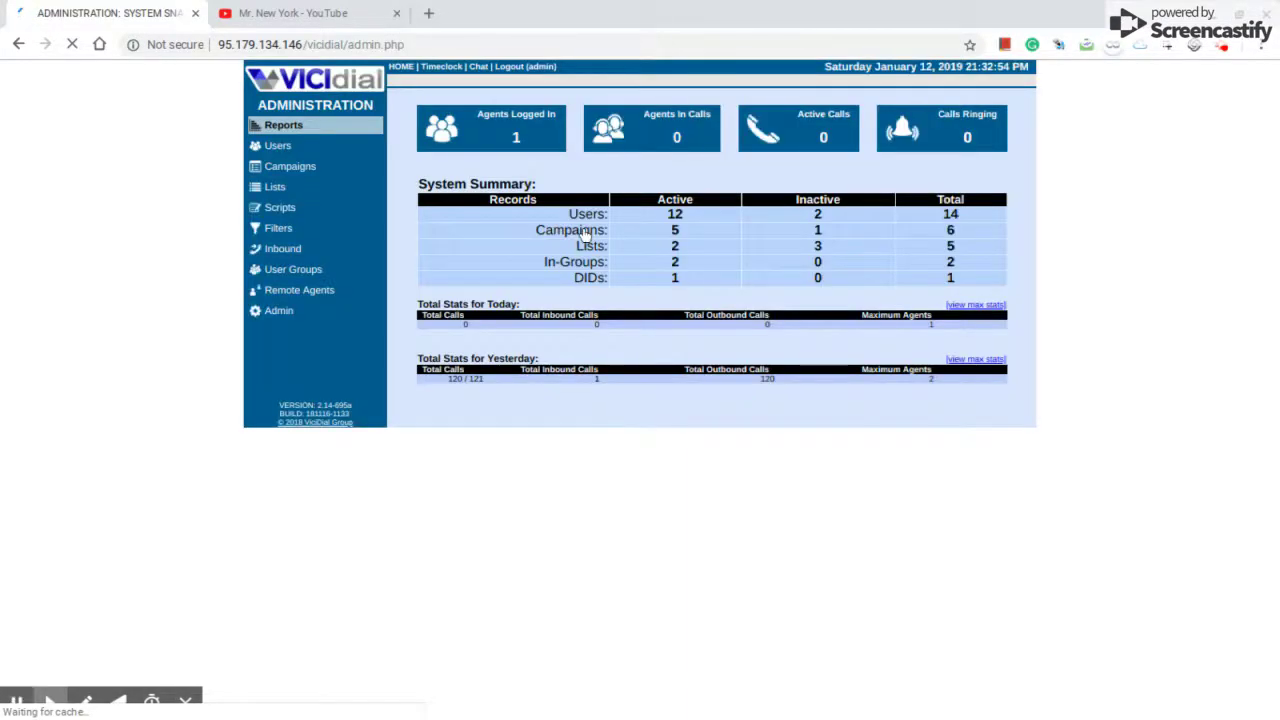
pyautogui.click(277, 172)
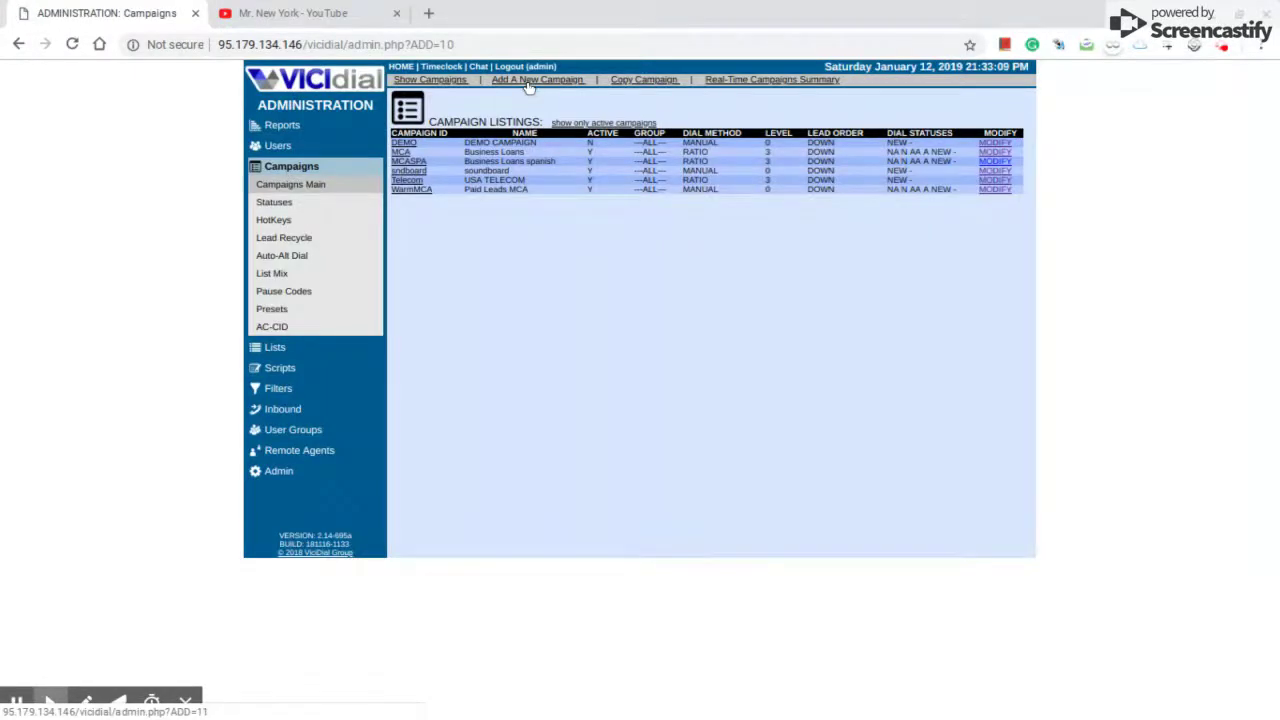
pyautogui.click(529, 88)
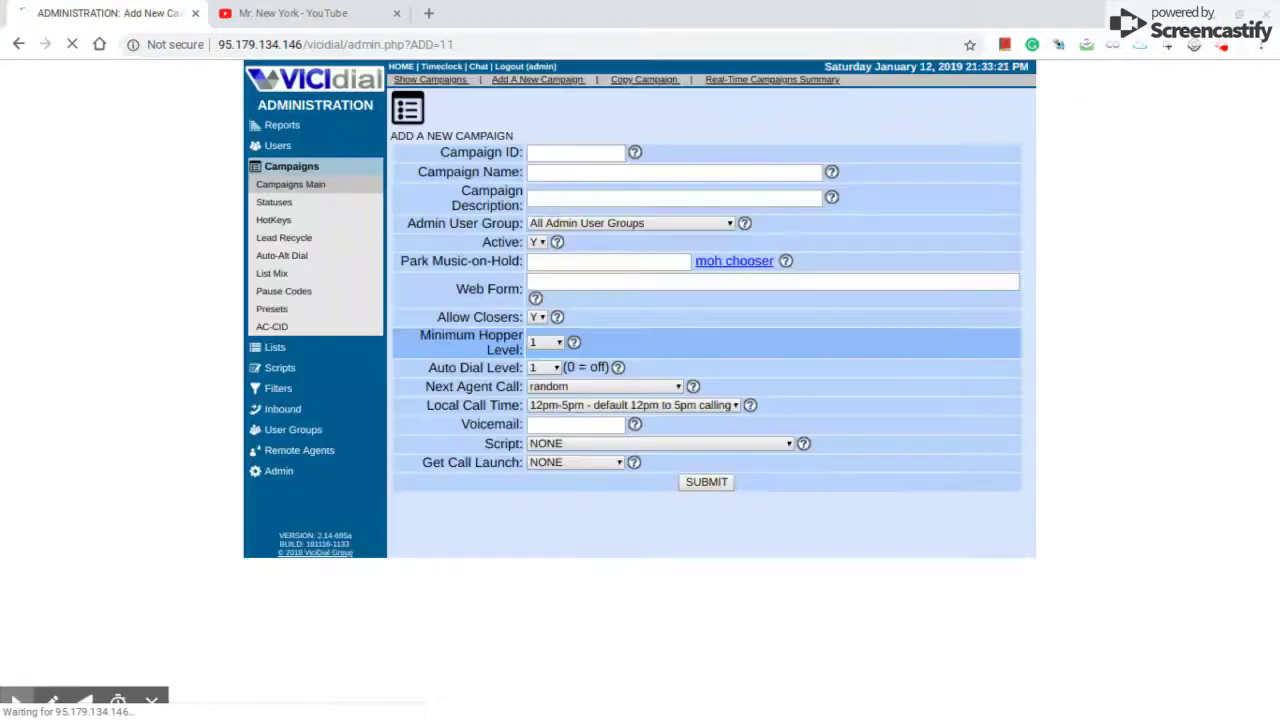
# - Enter Campaign ID 'Energy', then choose 'Energy Company' as name and 'OUTBOUND' as description
pyautogui.click(559, 155)
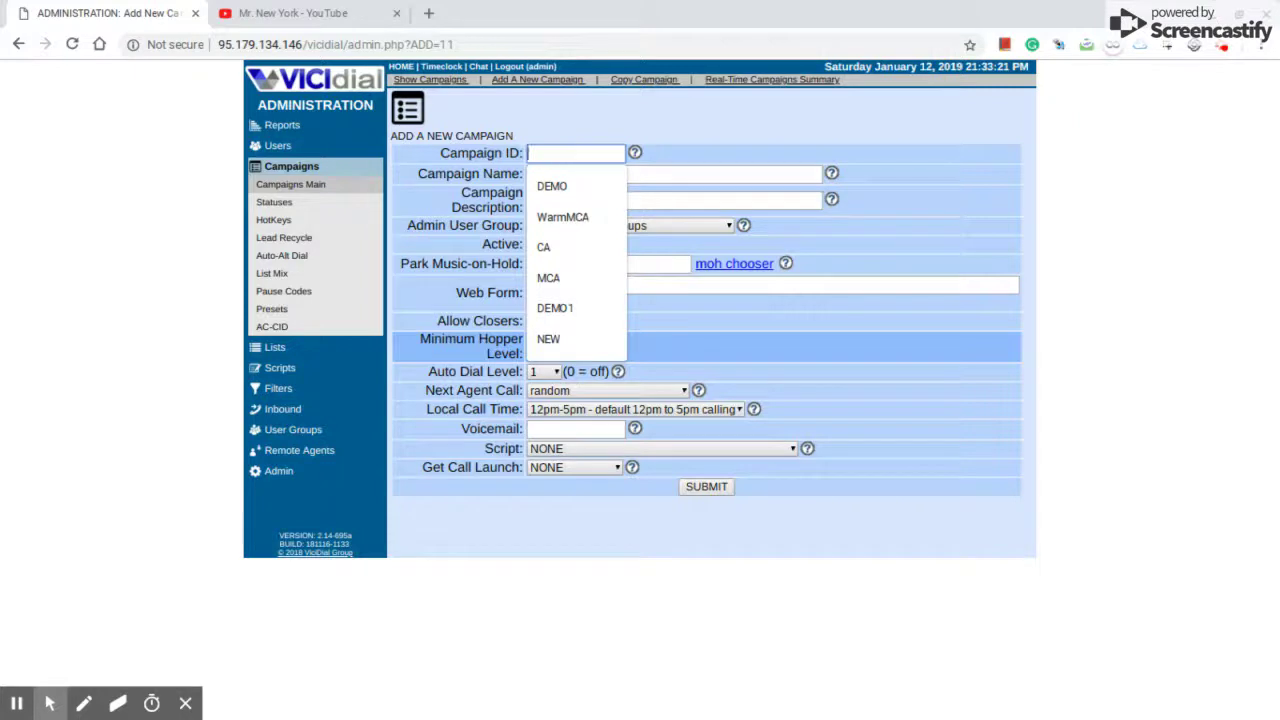
pyautogui.write('Energ')
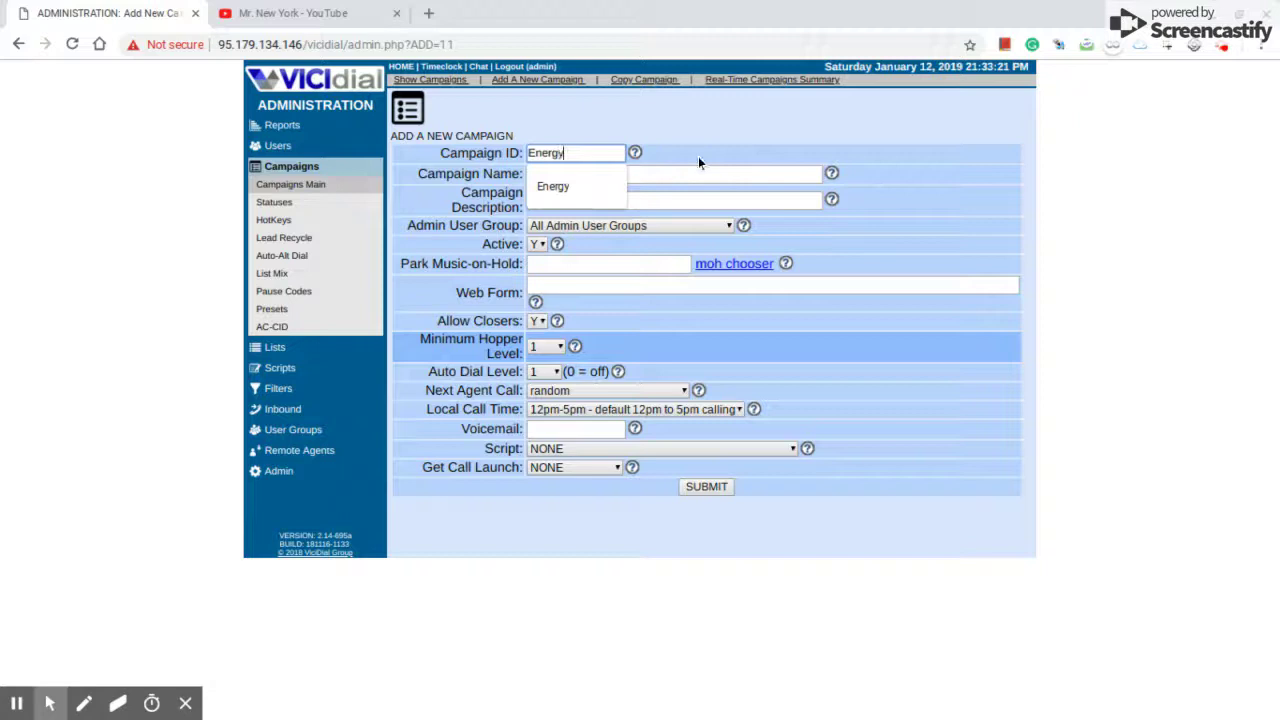
pyautogui.write('y')
pyautogui.click(634, 172)
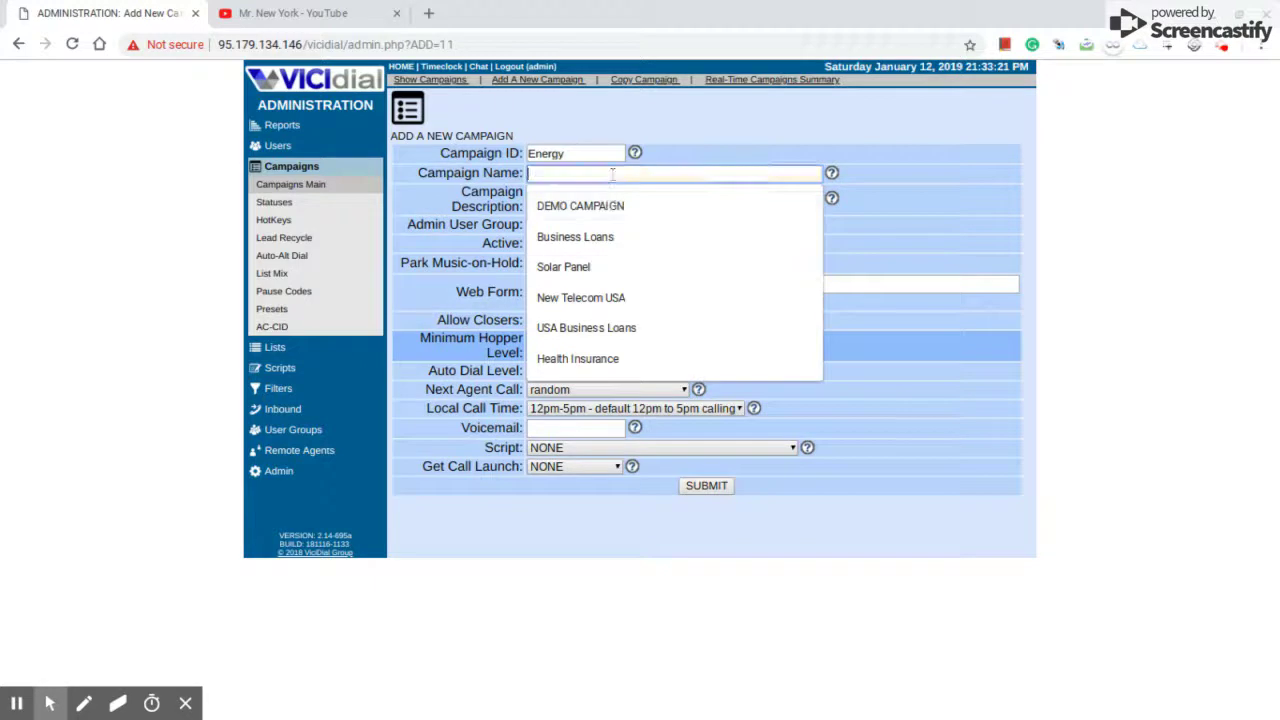
pyautogui.write('en')
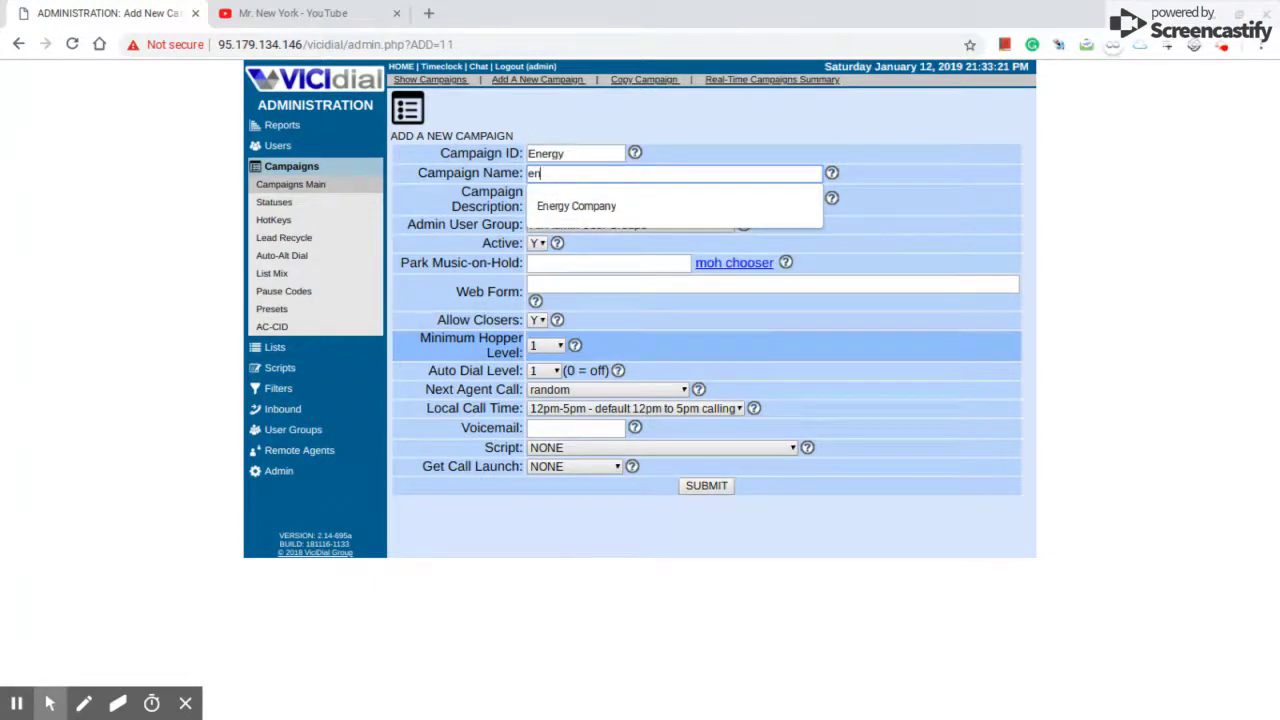
pyautogui.click(588, 205)
pyautogui.click(580, 202)
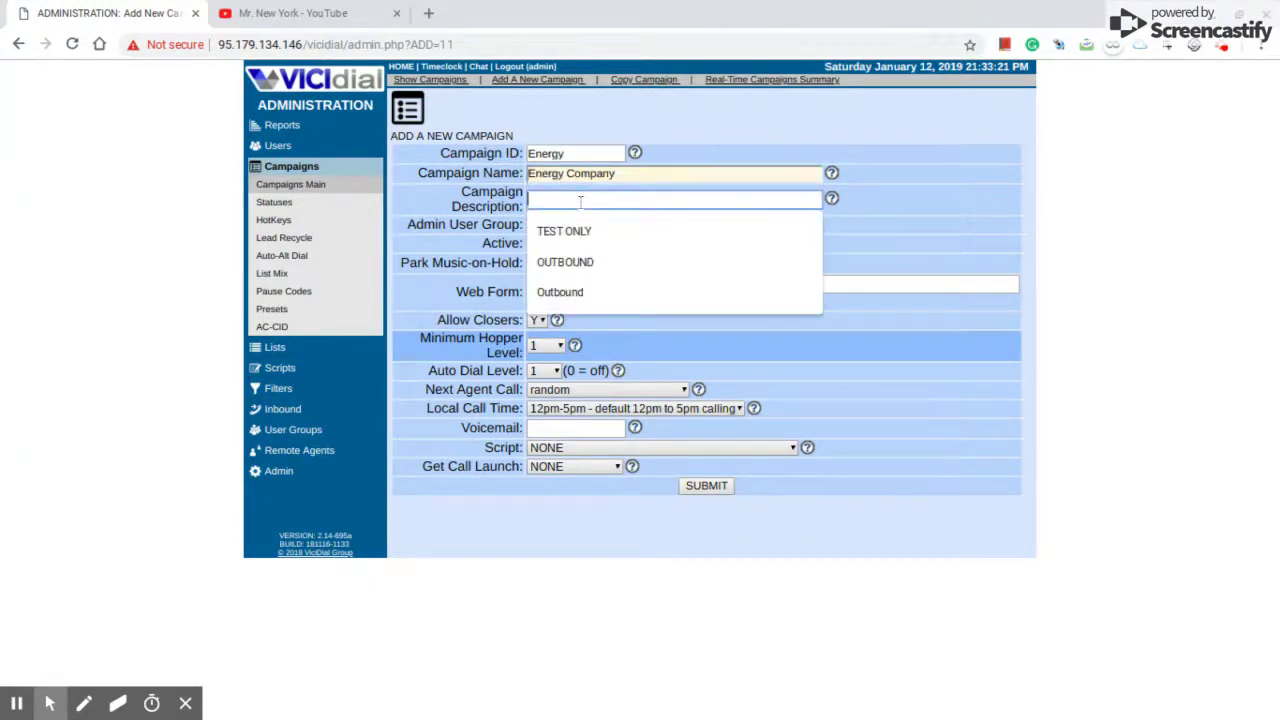
pyautogui.write('ou')
pyautogui.click(572, 232)
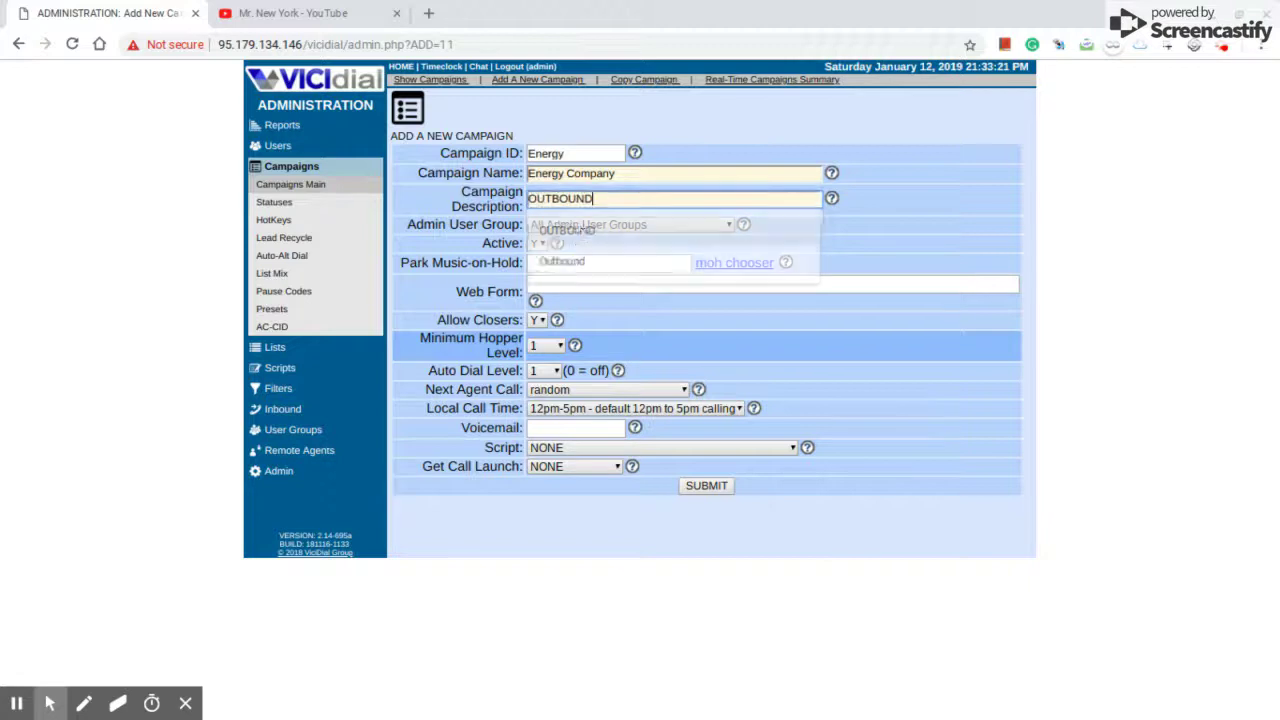
pyautogui.click(588, 223)
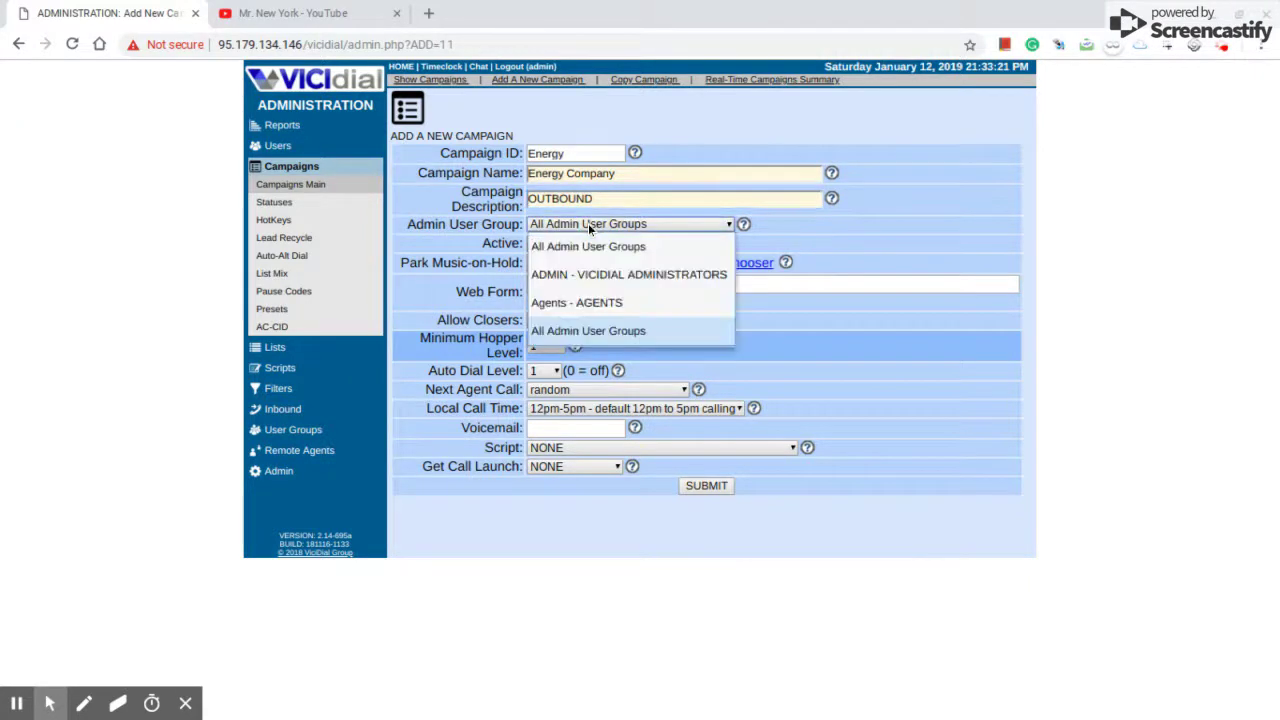
# - Keep All Admin User Groups, and set minimum hopper level 50 and auto dial level 3
pyautogui.click(588, 223)
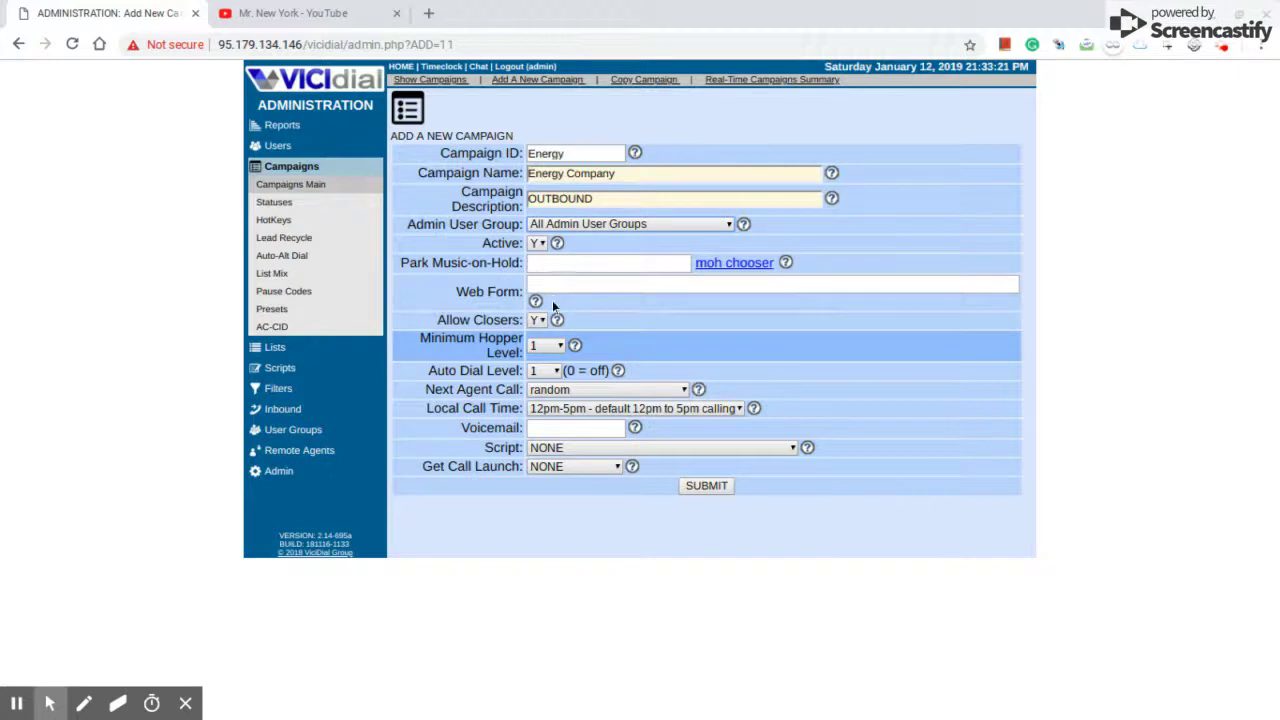
pyautogui.click(546, 349)
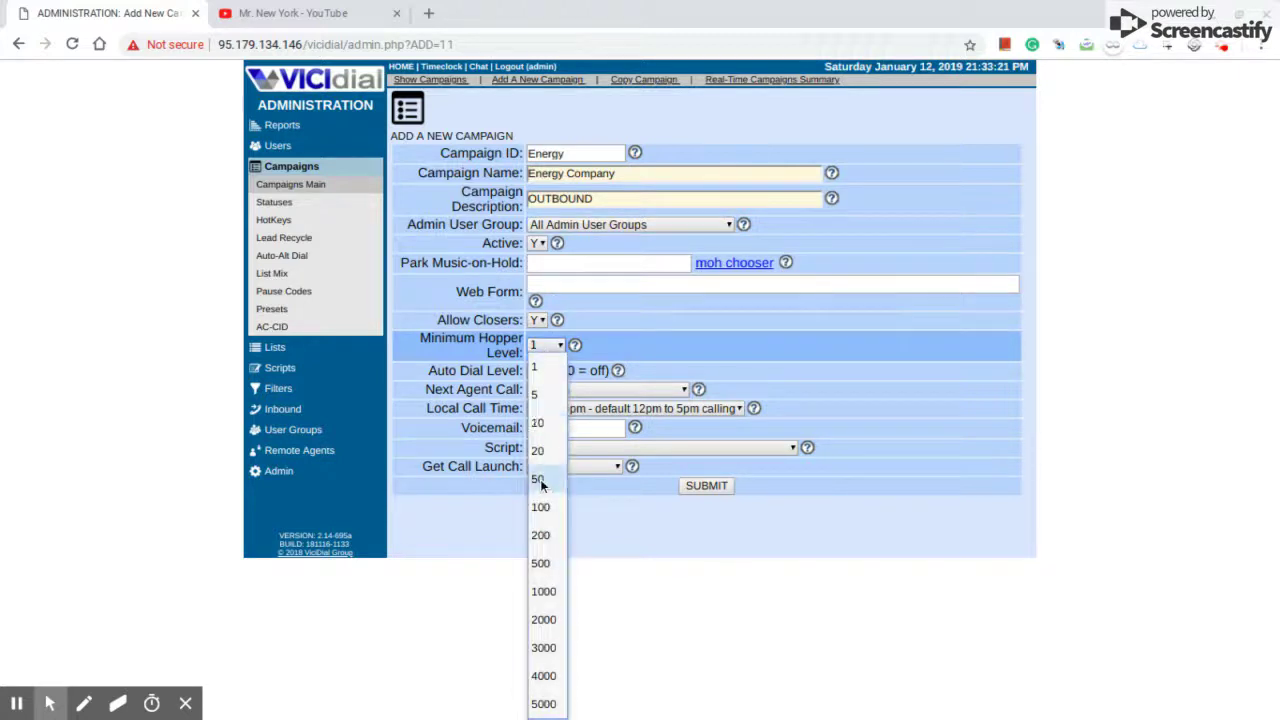
pyautogui.click(540, 478)
pyautogui.click(546, 374)
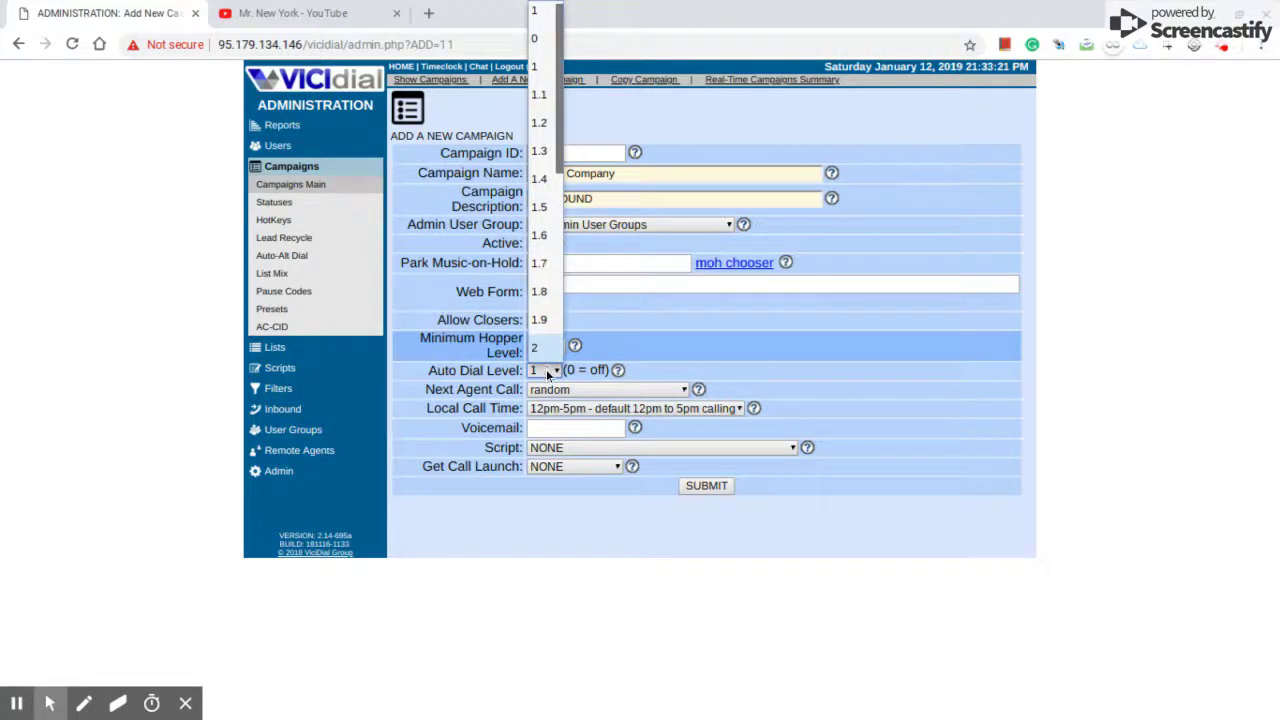
pyautogui.scroll(-5, 547, 352)
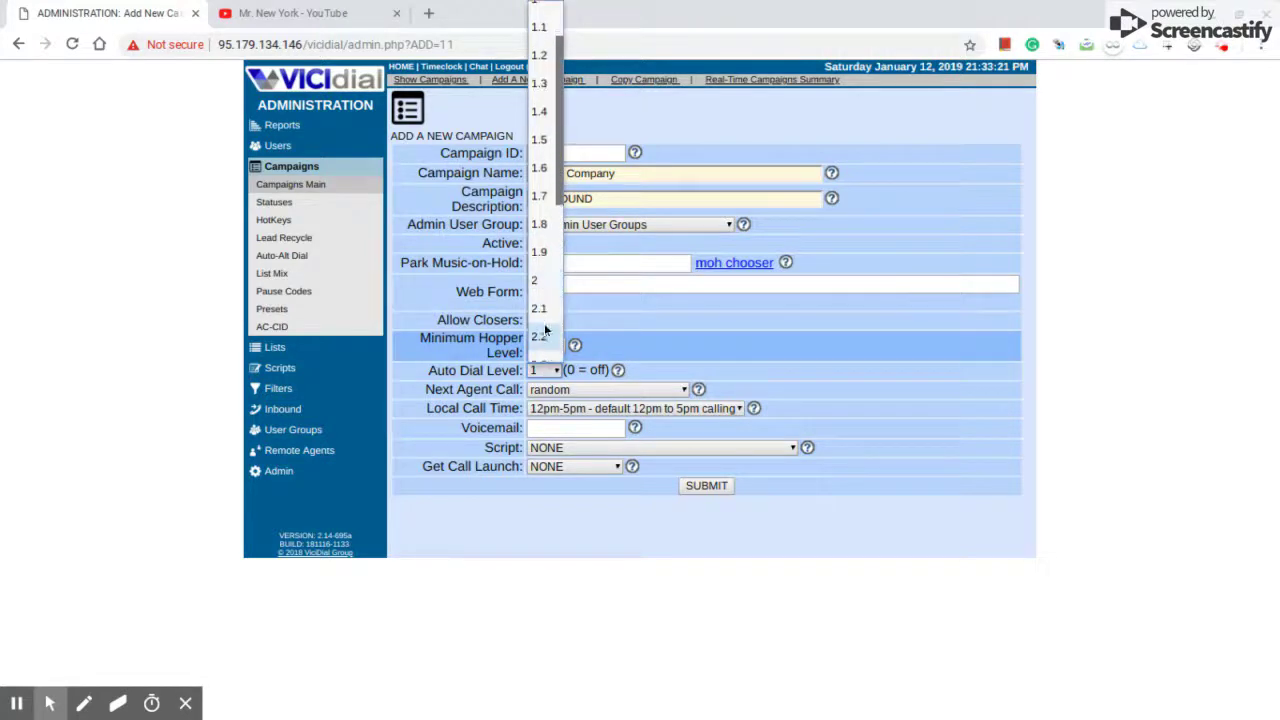
pyautogui.scroll(-3, 541, 358)
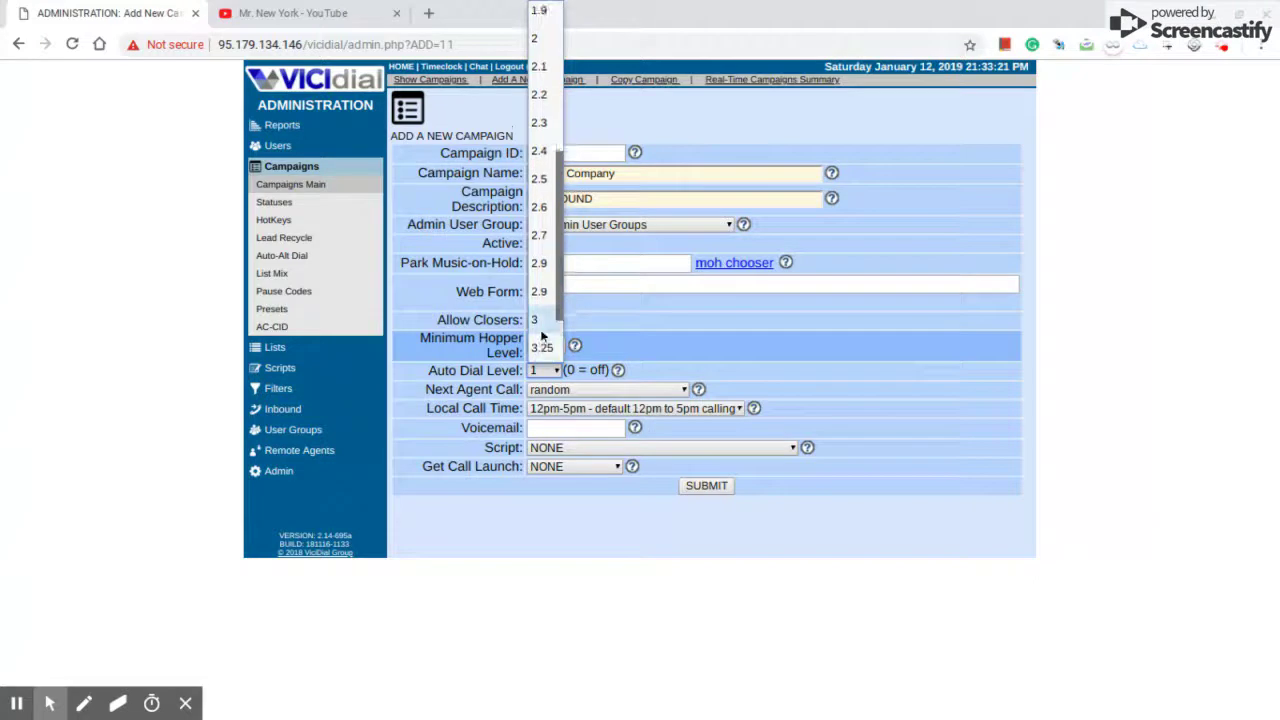
pyautogui.click(540, 326)
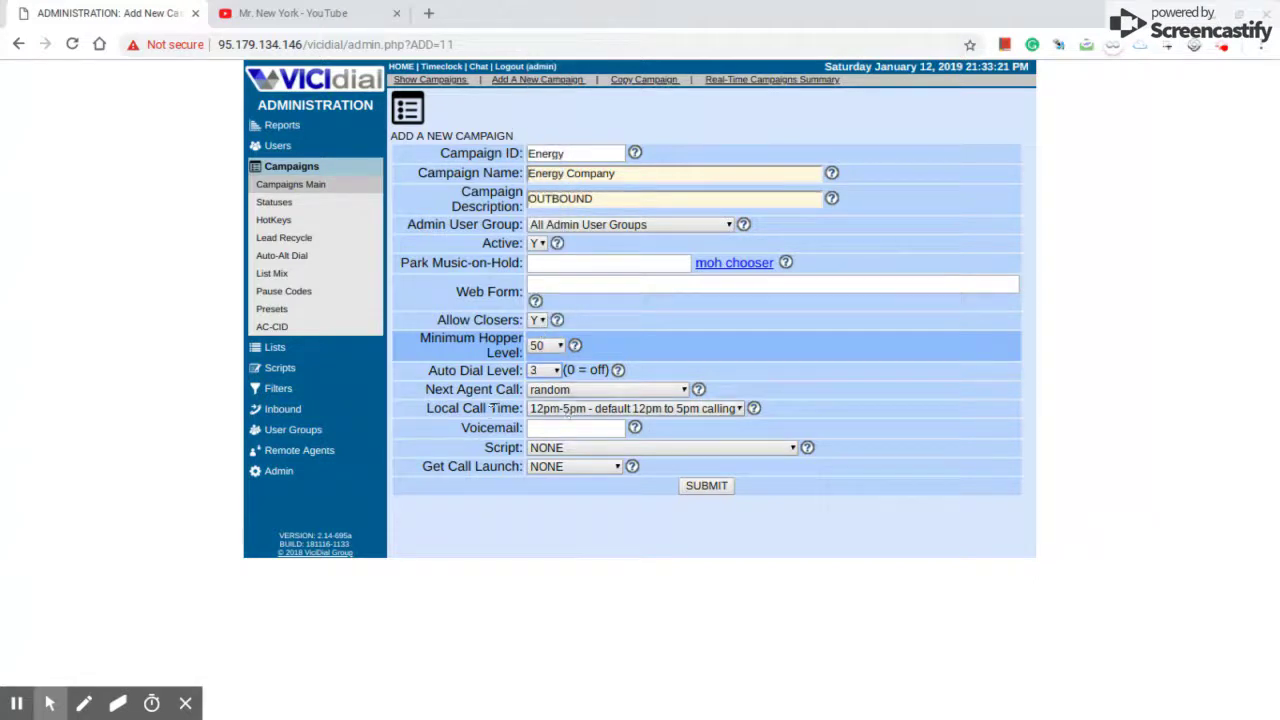
# - Set Local Call Time to 24hours and submit the new campaign
pyautogui.click(558, 410)
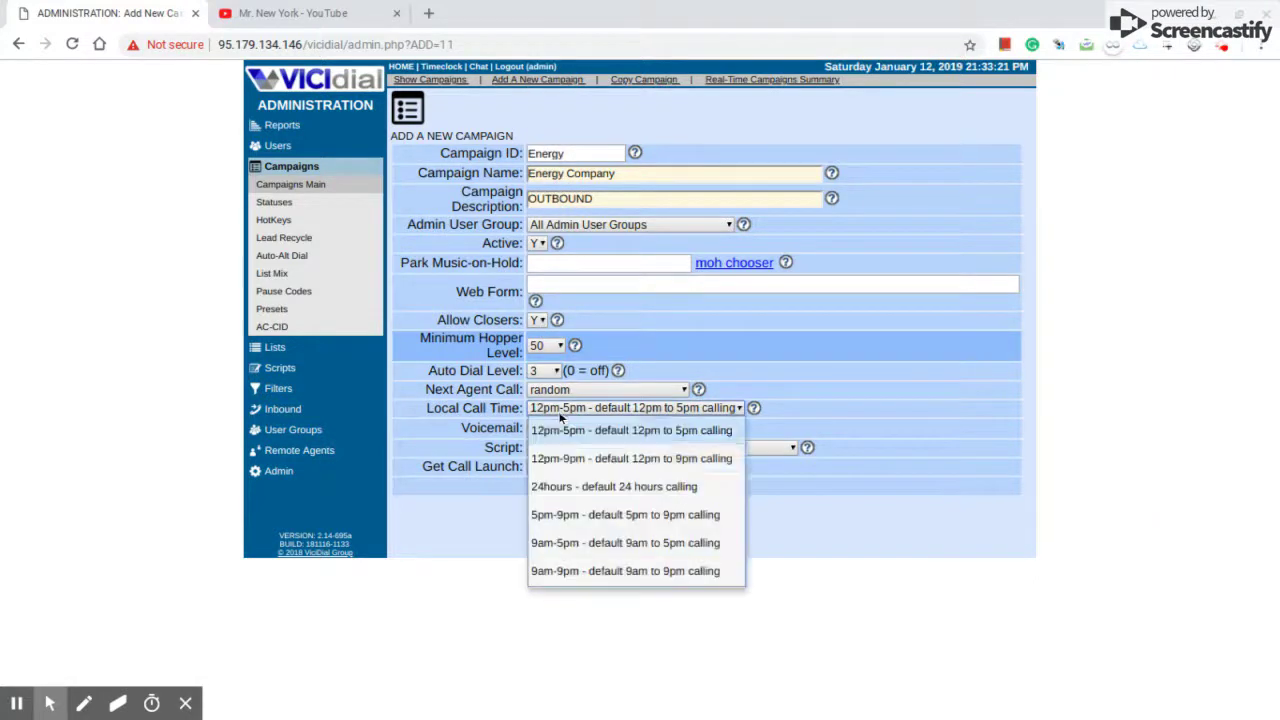
pyautogui.click(571, 485)
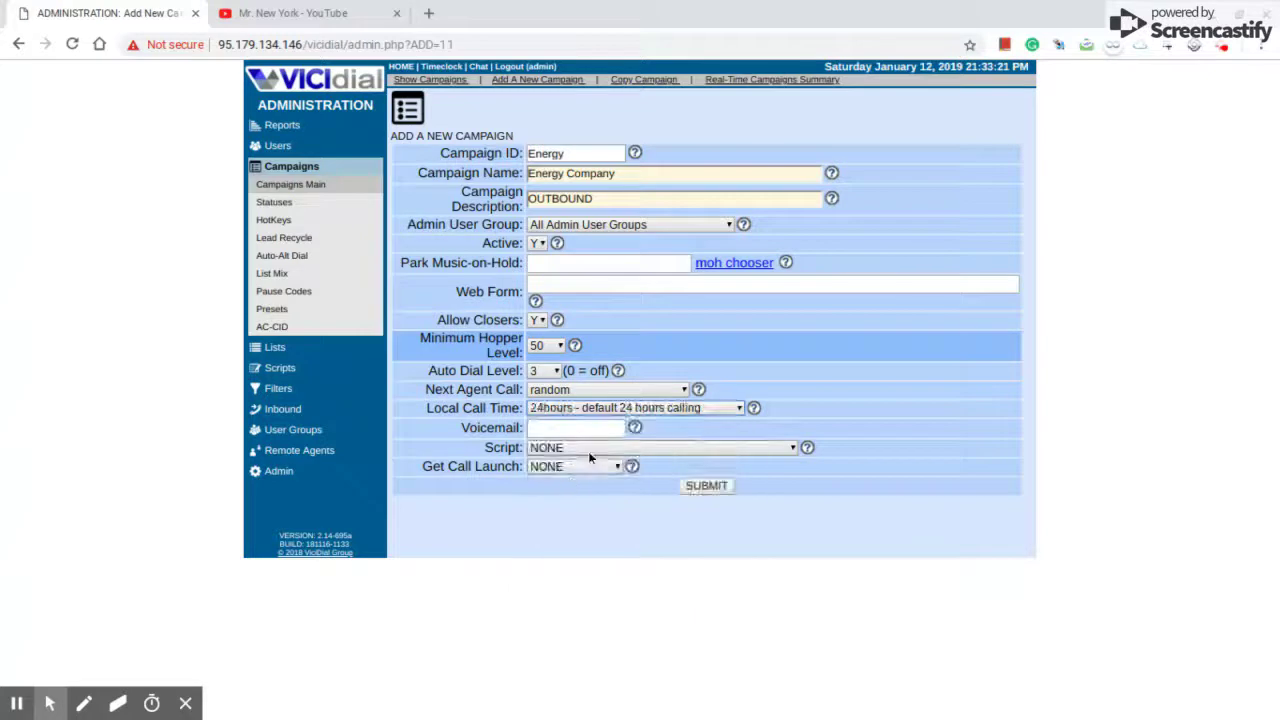
pyautogui.click(692, 486)
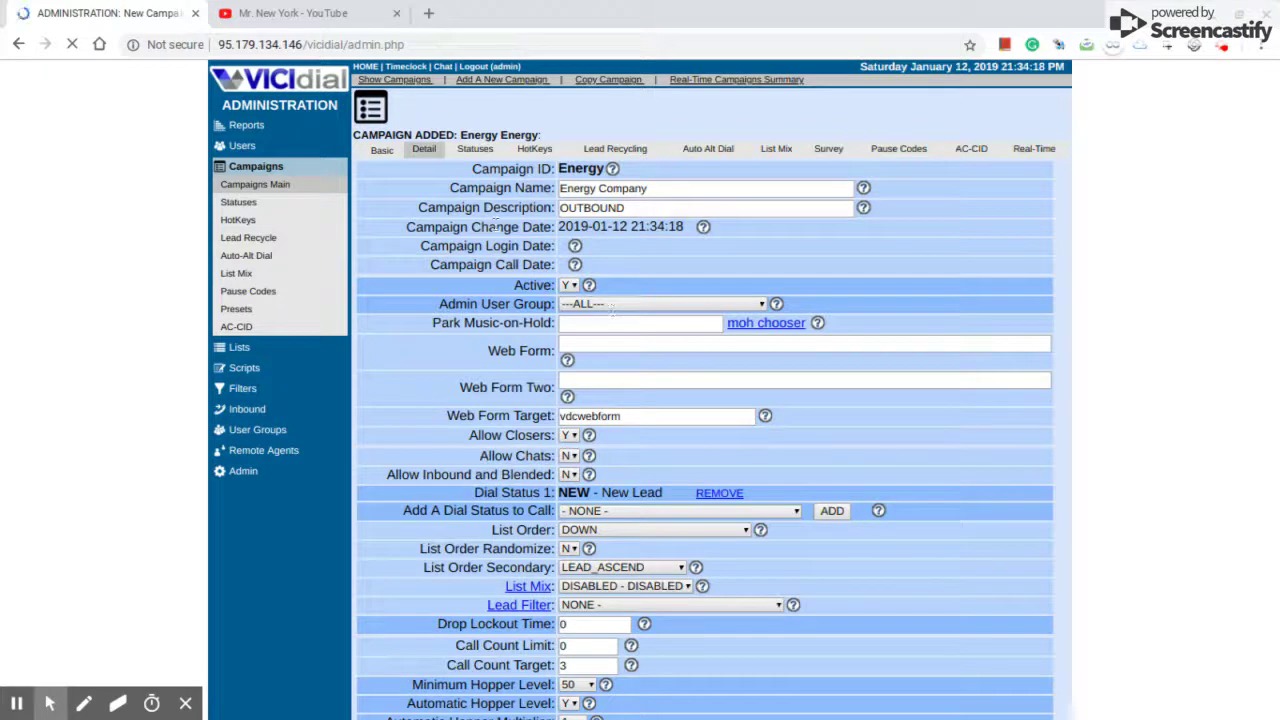
# - Change the Energy campaign's Dial Timeout field value from 60 to 30
pyautogui.scroll(-3, 495, 227)
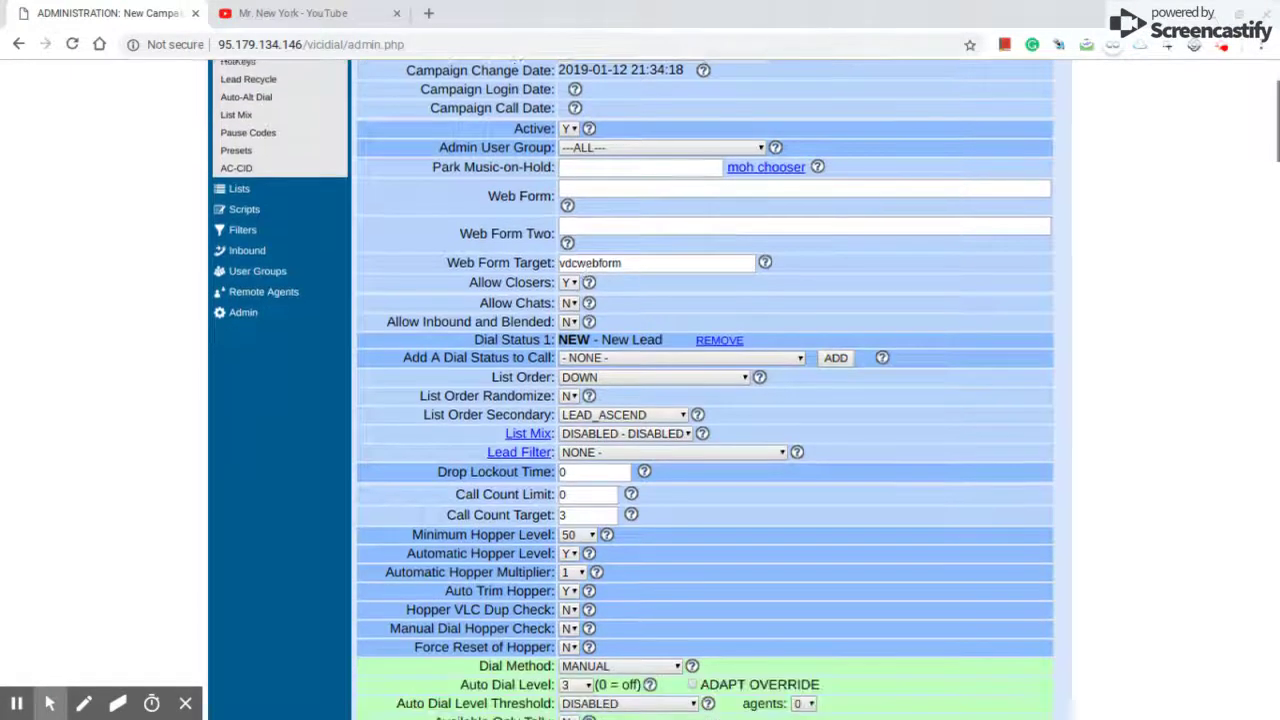
pyautogui.scroll(-3, 704, 390)
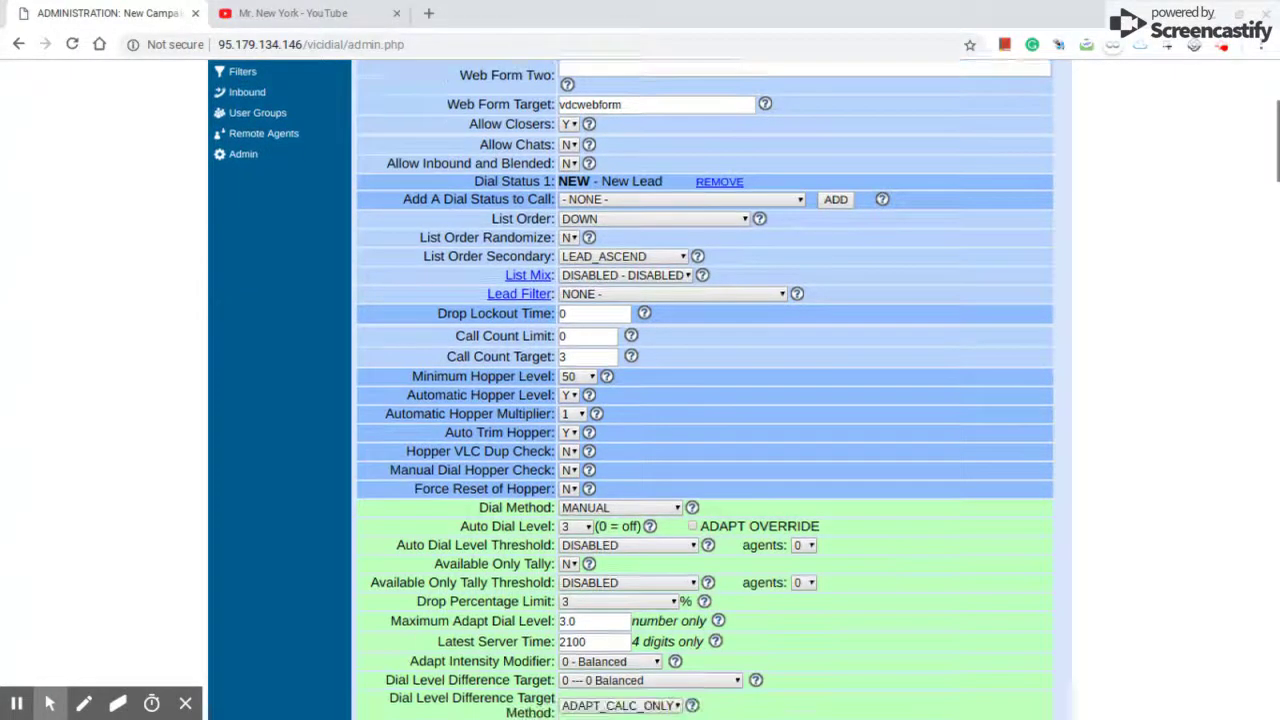
pyautogui.scroll(-4, 704, 390)
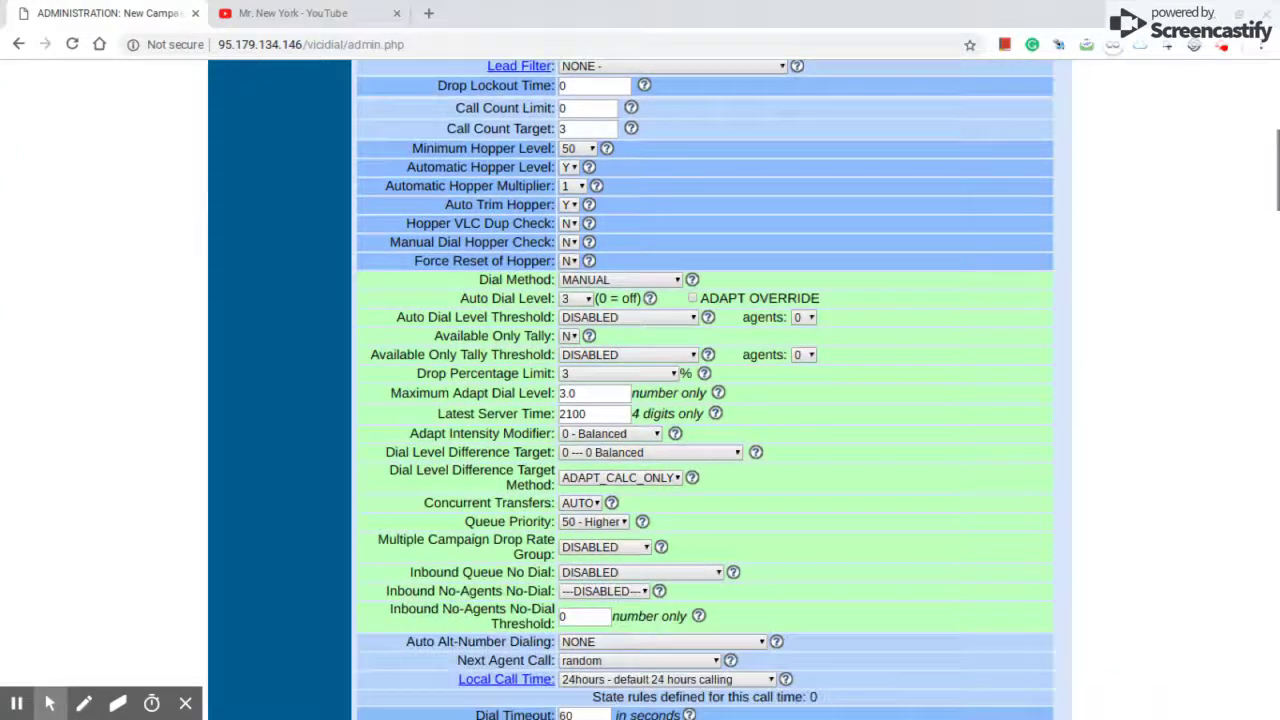
pyautogui.scroll(-5, 588, 368)
pyautogui.click(588, 461)
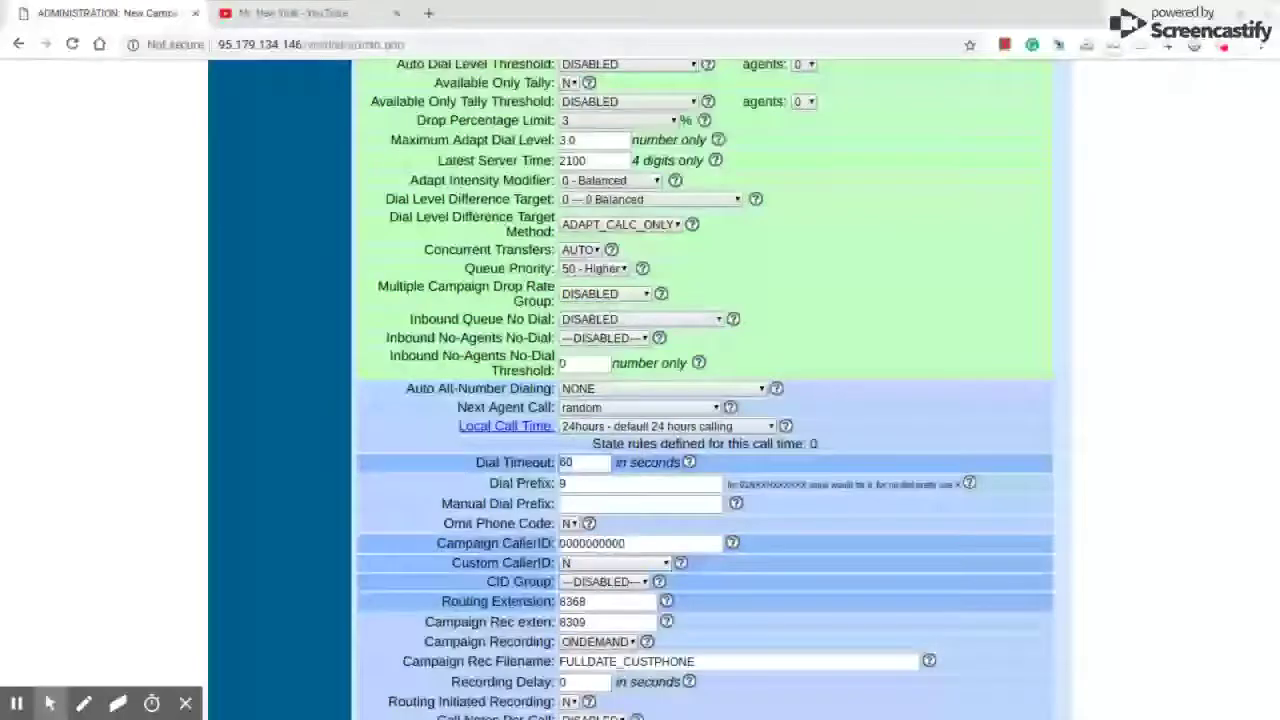
pyautogui.press('BackSpace')
pyautogui.press('BackSpace')
pyautogui.write('30')
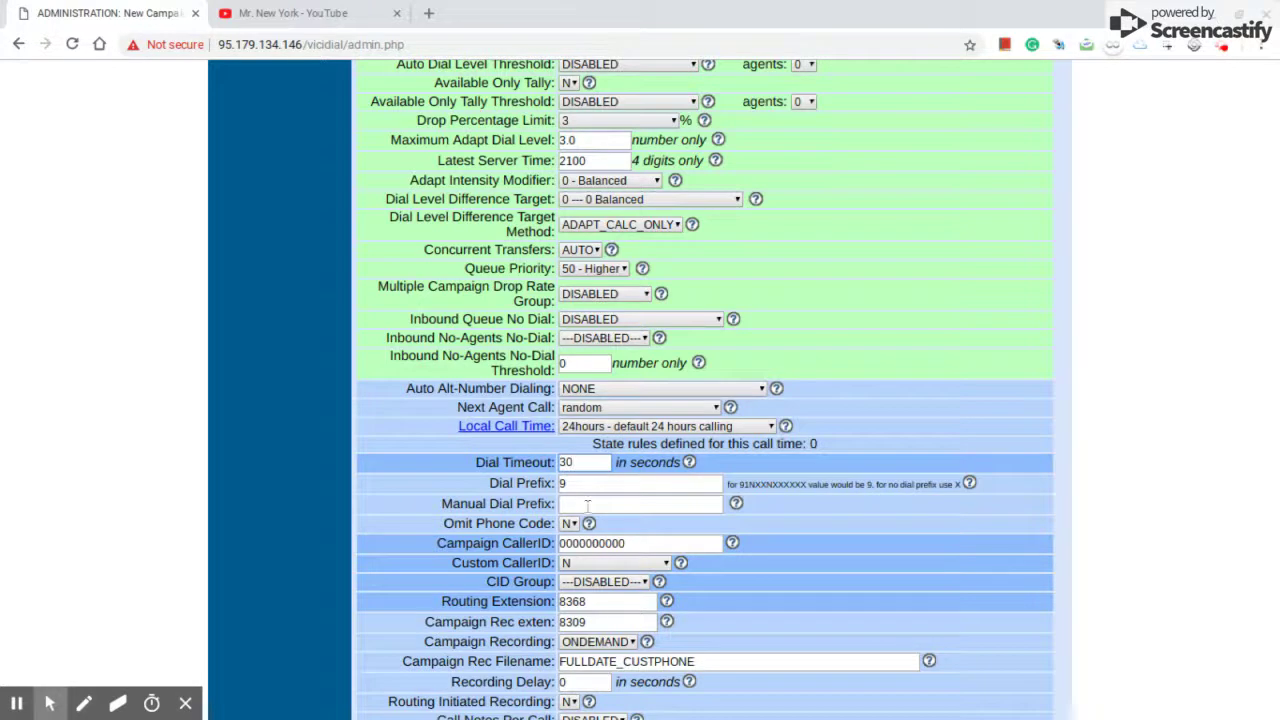
pyautogui.scroll(-2, 612, 483)
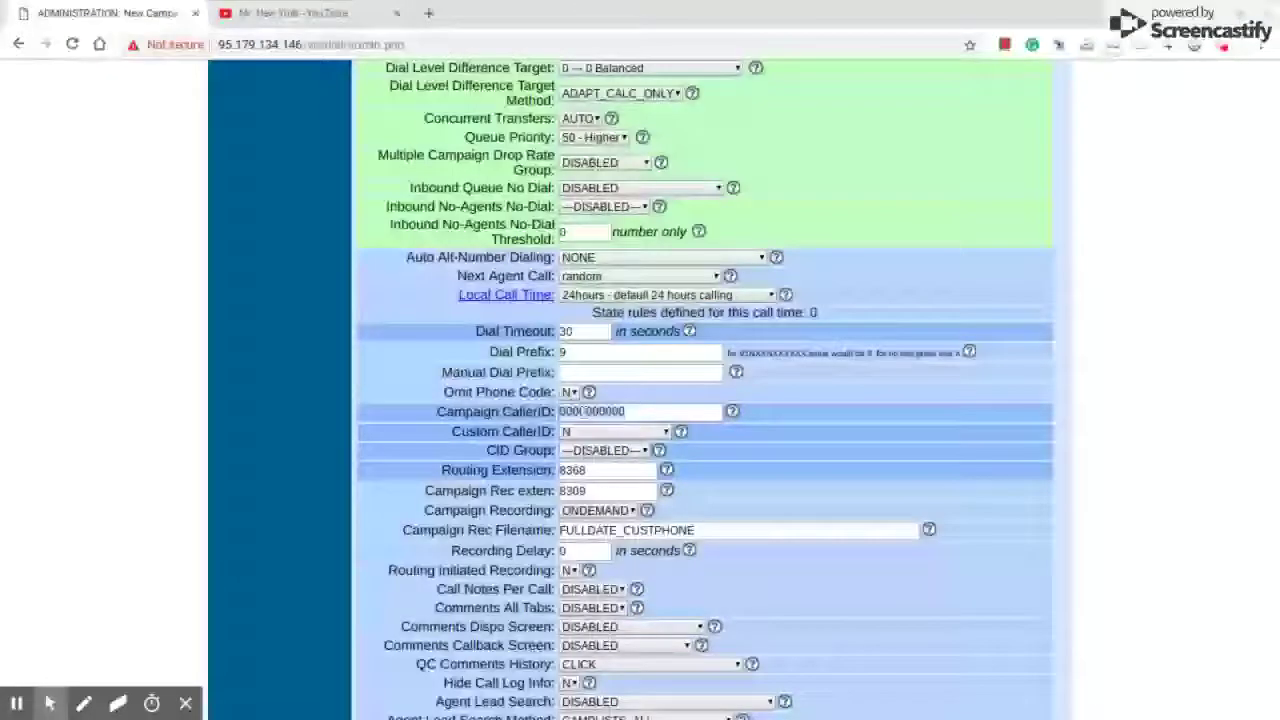
# - Replace the placeholder Campaign CallerID with the outbound phone number, then review the remaining settings
pyautogui.doubleClick(659, 413)
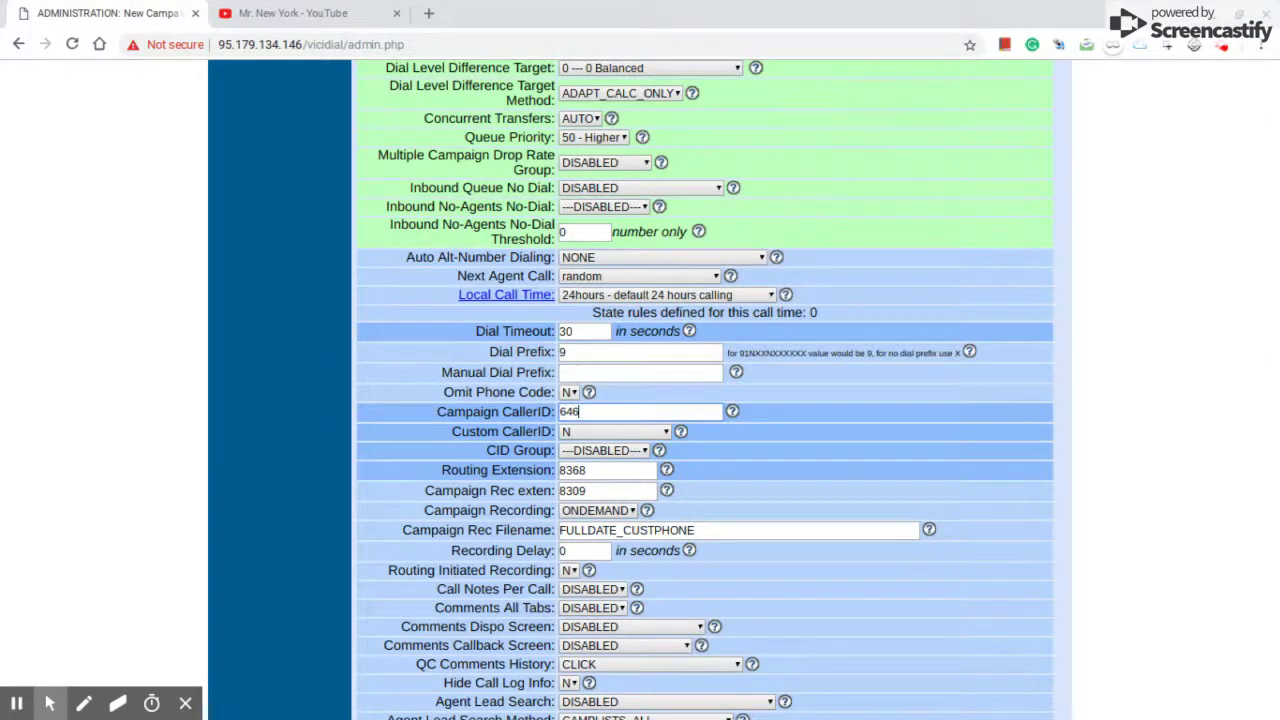
pyautogui.scroll(-3, 990, 437)
pyautogui.scroll(-1, 992, 443)
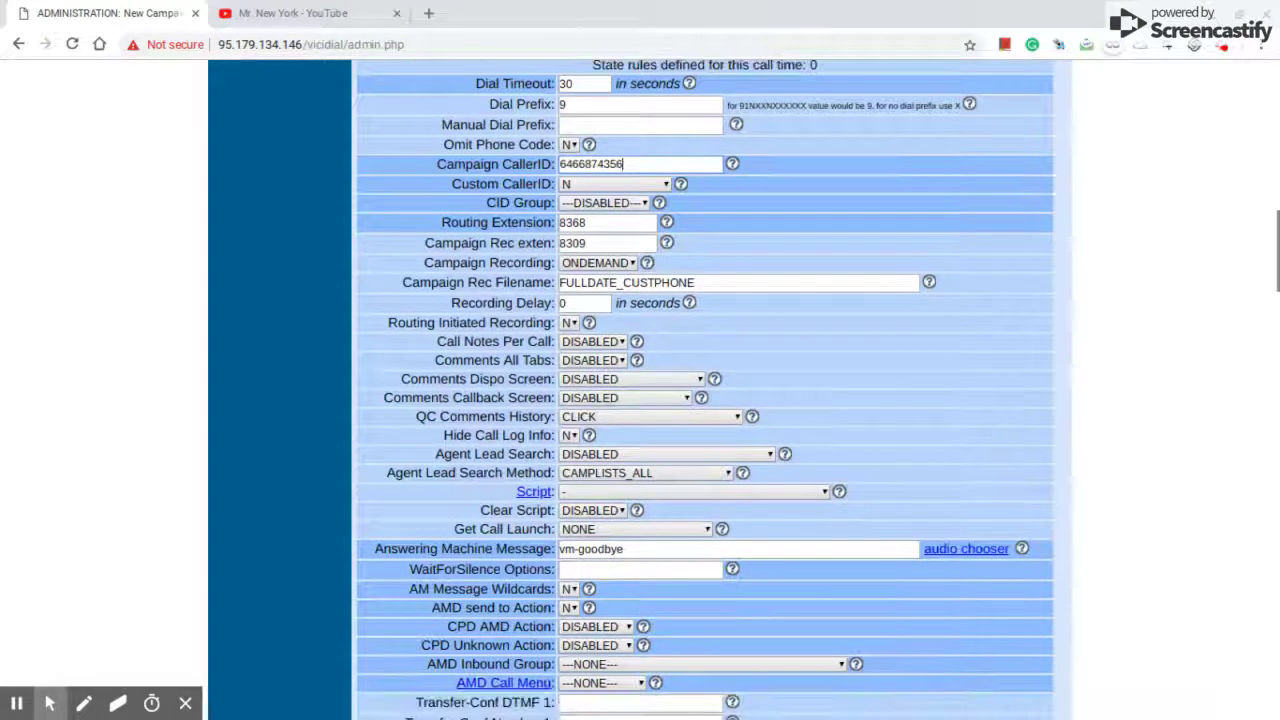
pyautogui.scroll(-1, 992, 443)
pyautogui.scroll(-2, 992, 443)
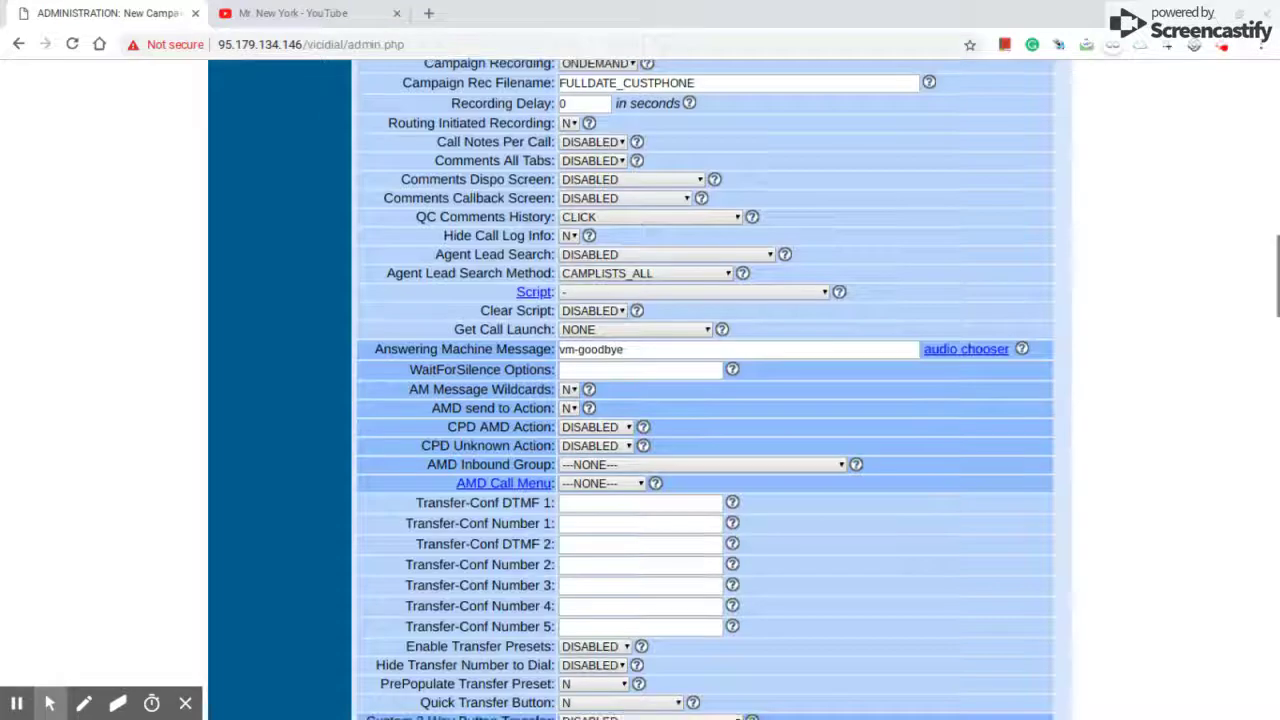
pyautogui.scroll(-2, 992, 443)
pyautogui.scroll(-3, 992, 443)
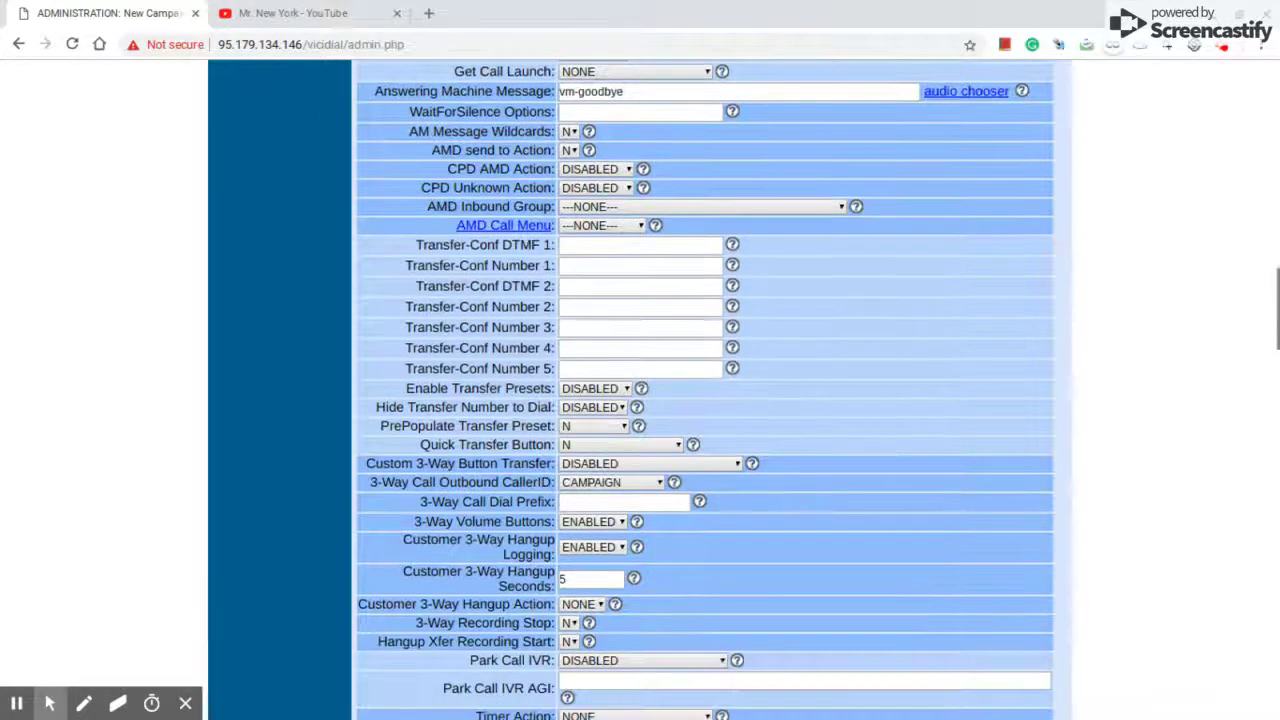
pyautogui.scroll(3, 992, 443)
pyautogui.scroll(6, 992, 443)
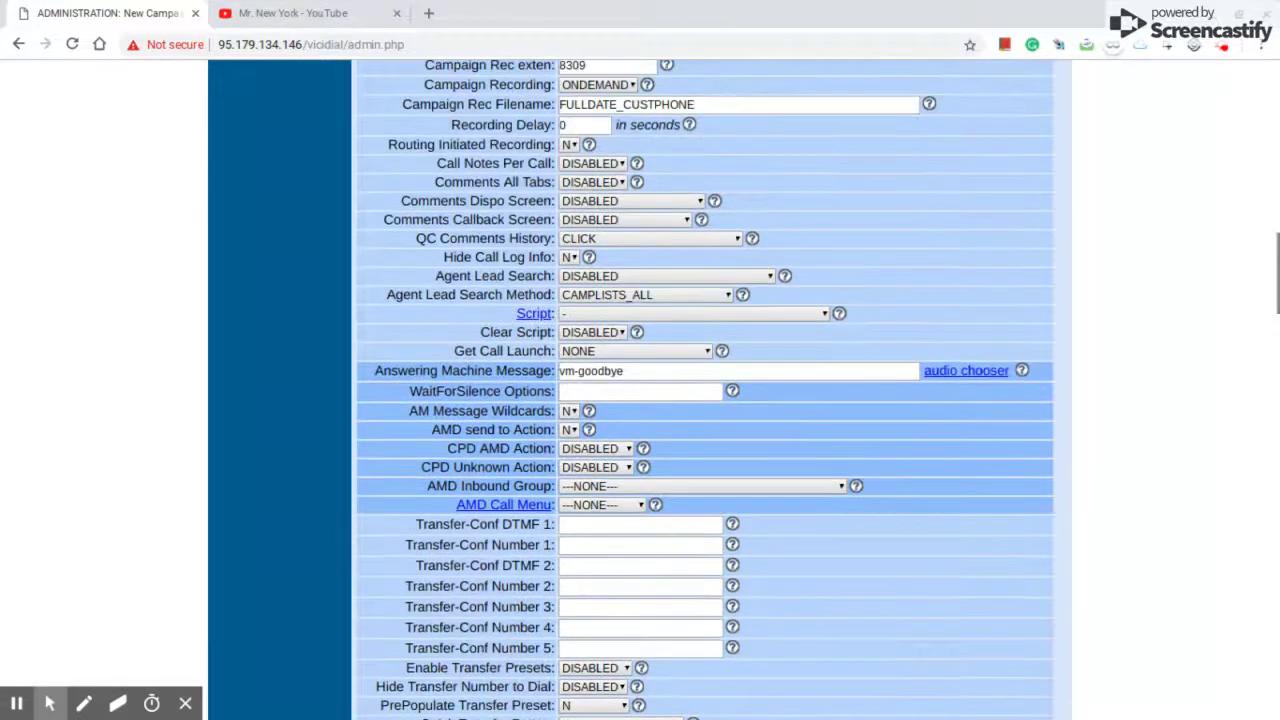
pyautogui.scroll(-6, 992, 443)
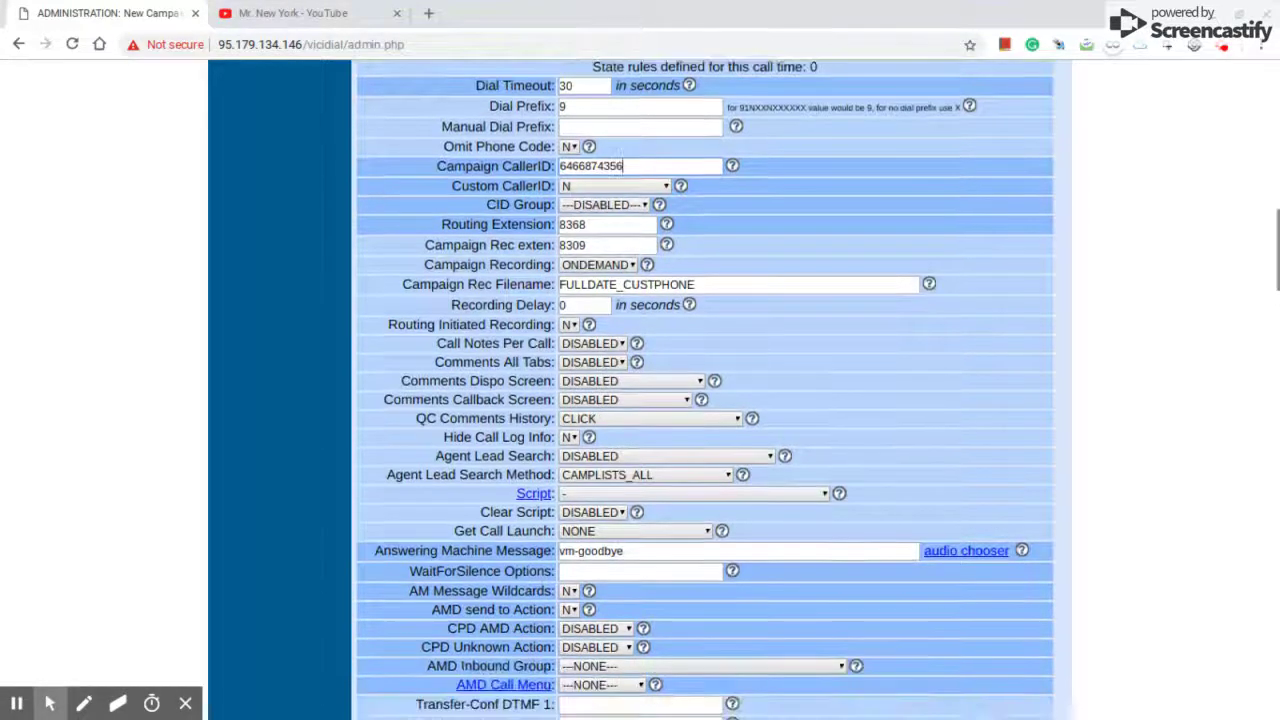
pyautogui.scroll(-7, 704, 390)
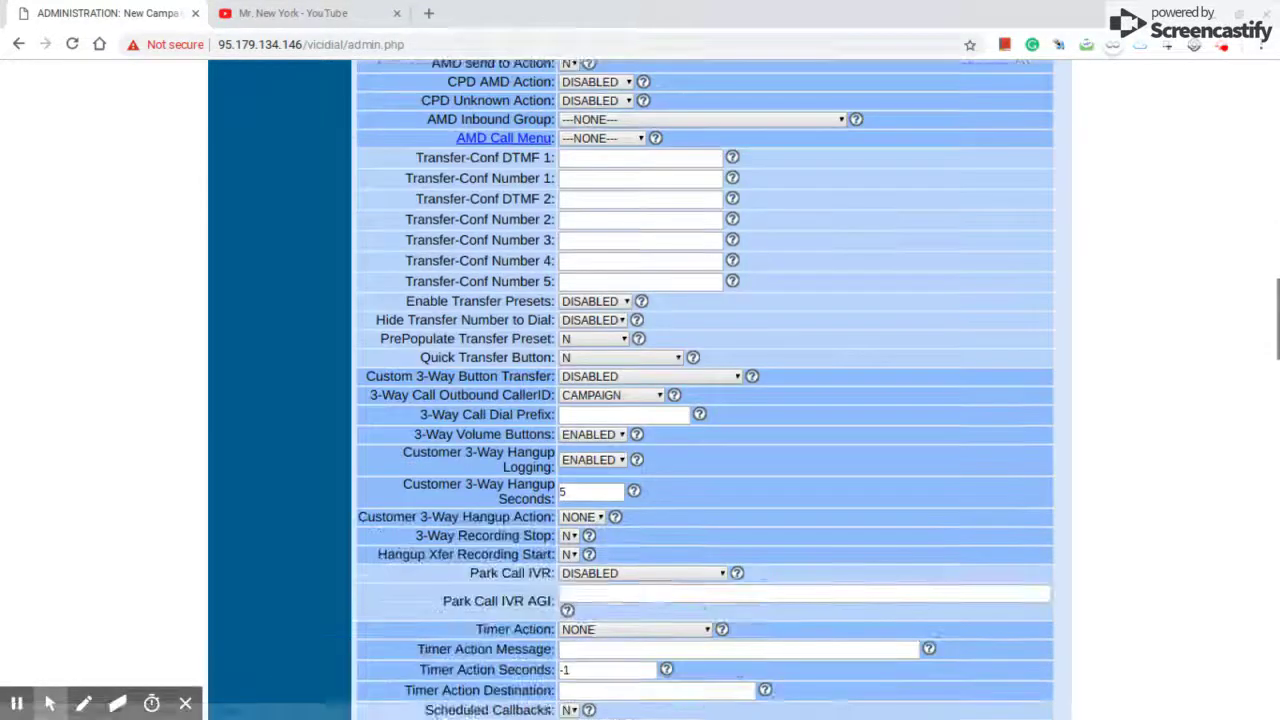
pyautogui.scroll(-7, 704, 390)
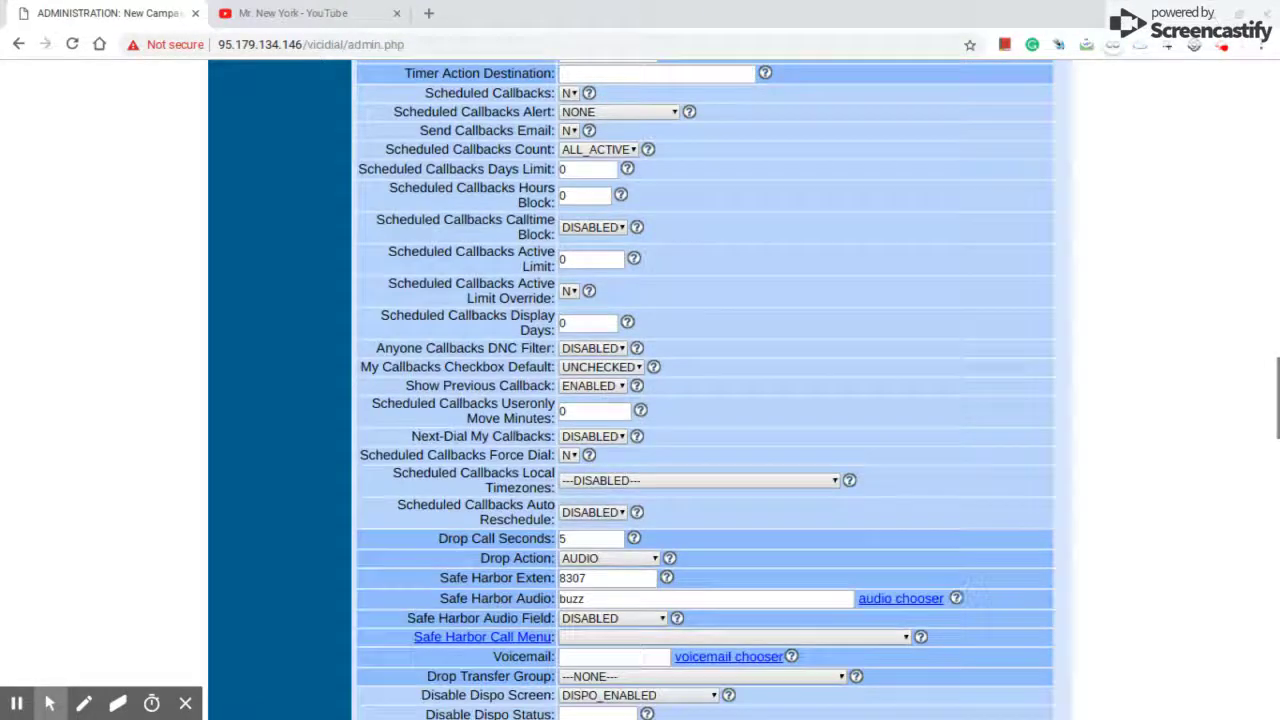
pyautogui.scroll(1, 752, 217)
pyautogui.scroll(-1, 752, 217)
pyautogui.scroll(-5, 752, 217)
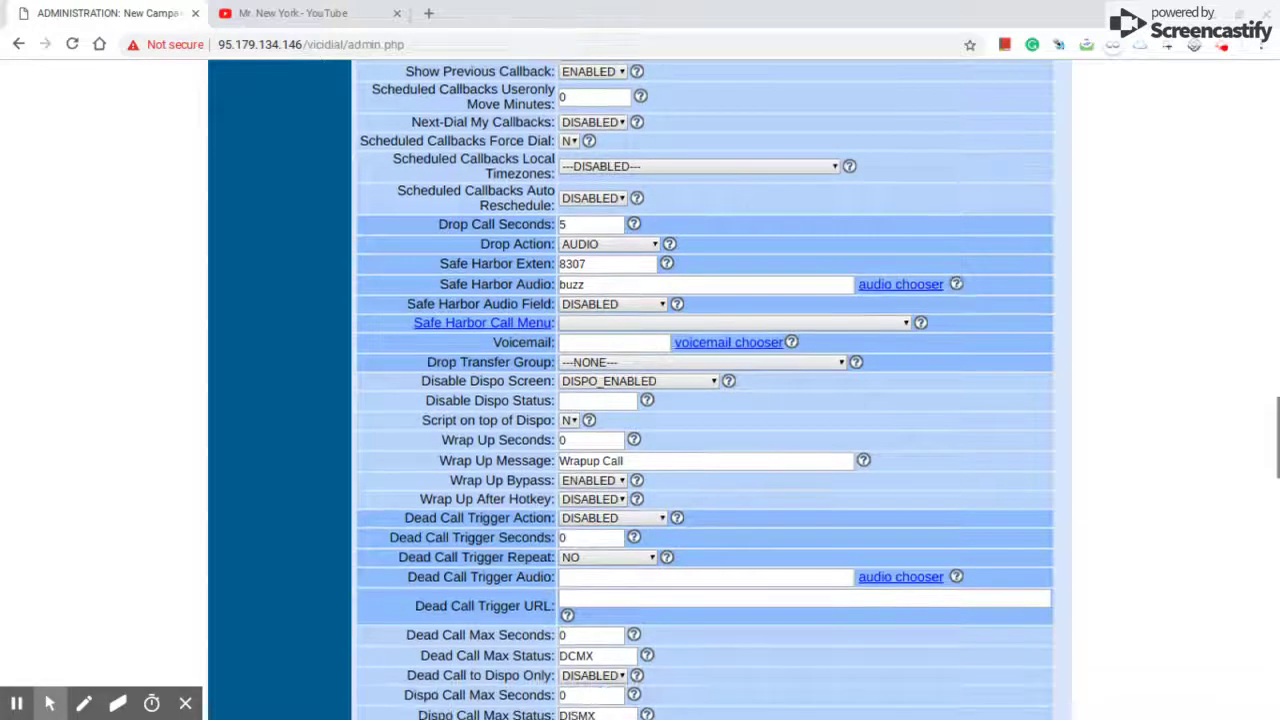
# - Locate the recording settings and set Campaign Recording to ALLFORCE, keeping the FULLDATE_CUSTPHONE filename
pyautogui.hotkey('ctrl', 'f')
pyautogui.write('record')
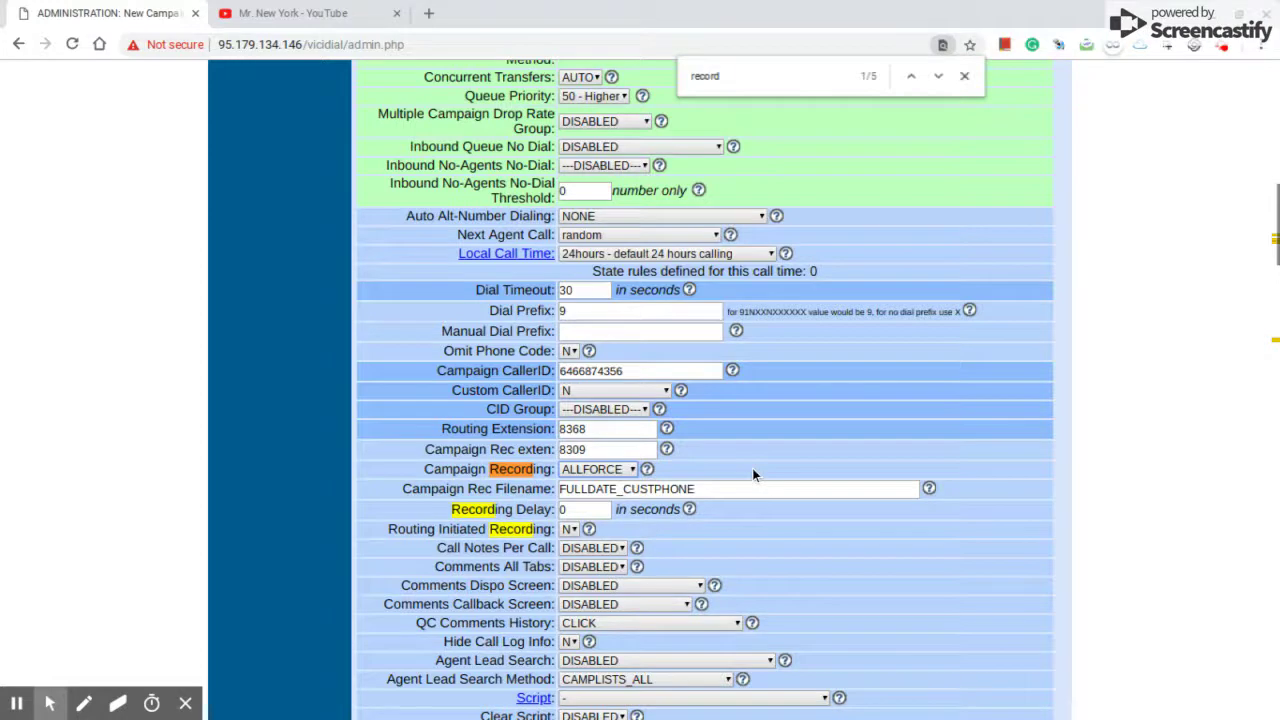
pyautogui.scroll(-3, 752, 468)
pyautogui.scroll(-7, 704, 390)
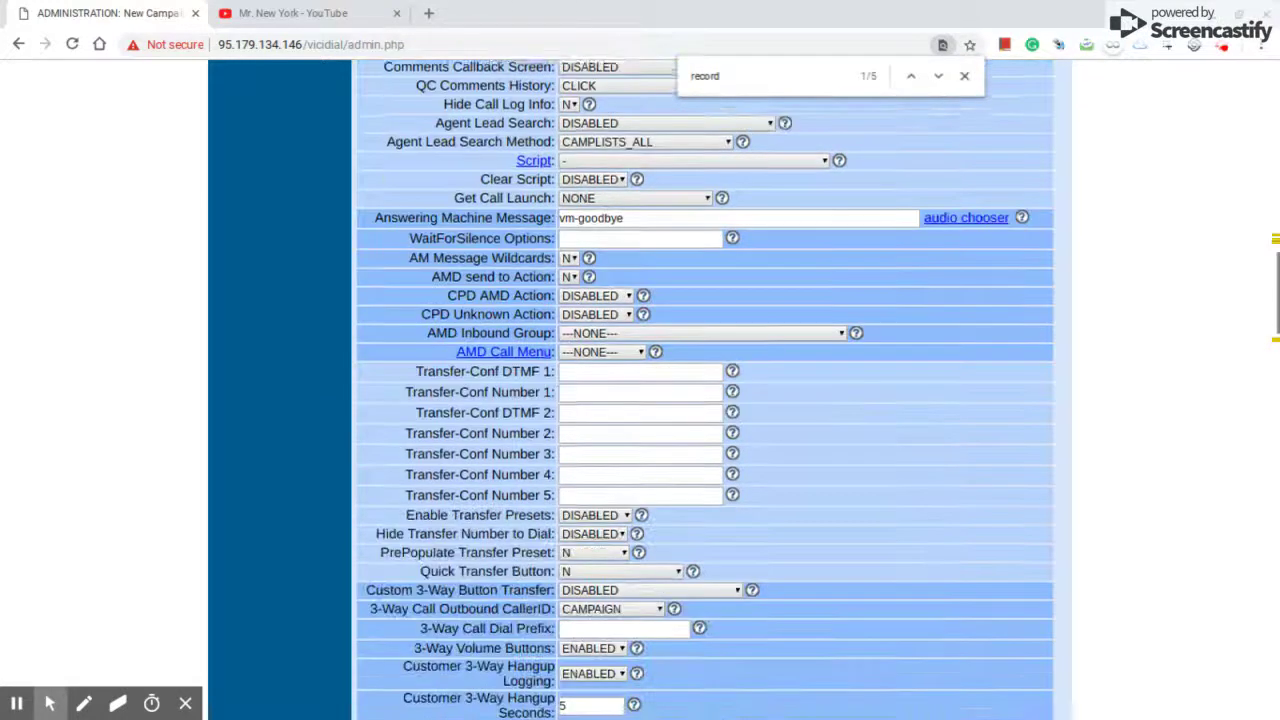
pyautogui.scroll(-7, 704, 390)
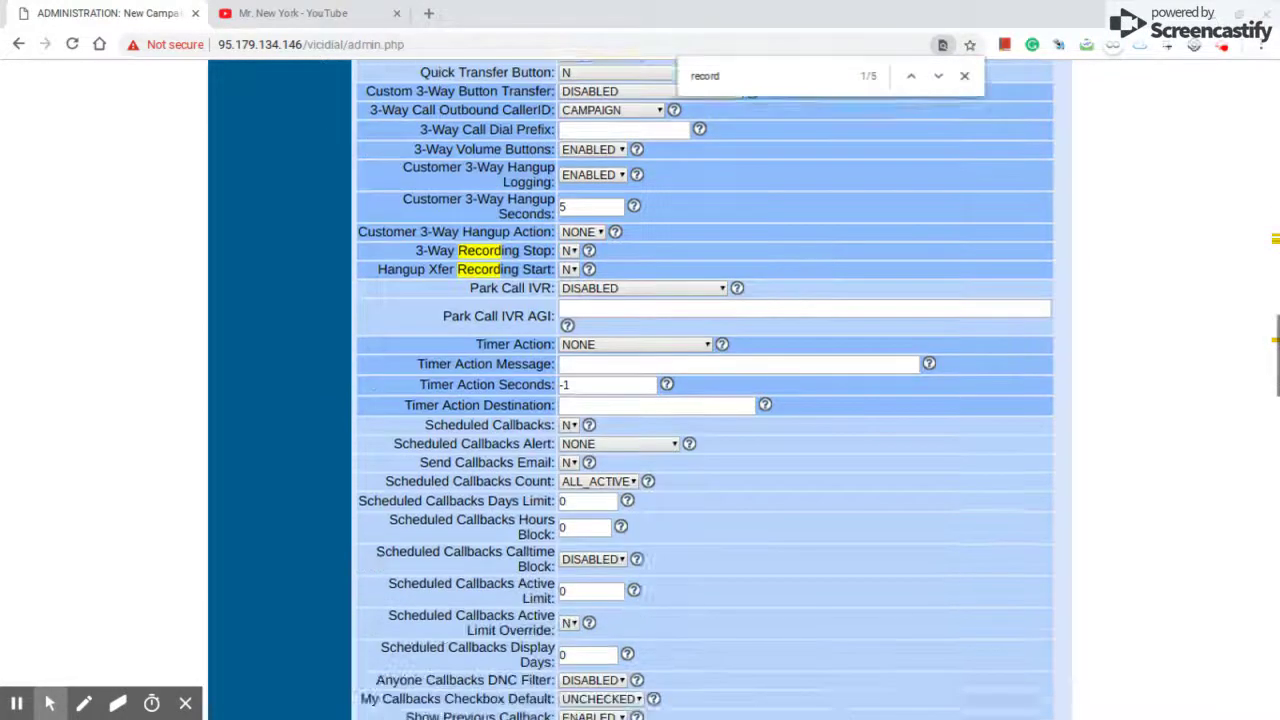
pyautogui.scroll(-4, 704, 390)
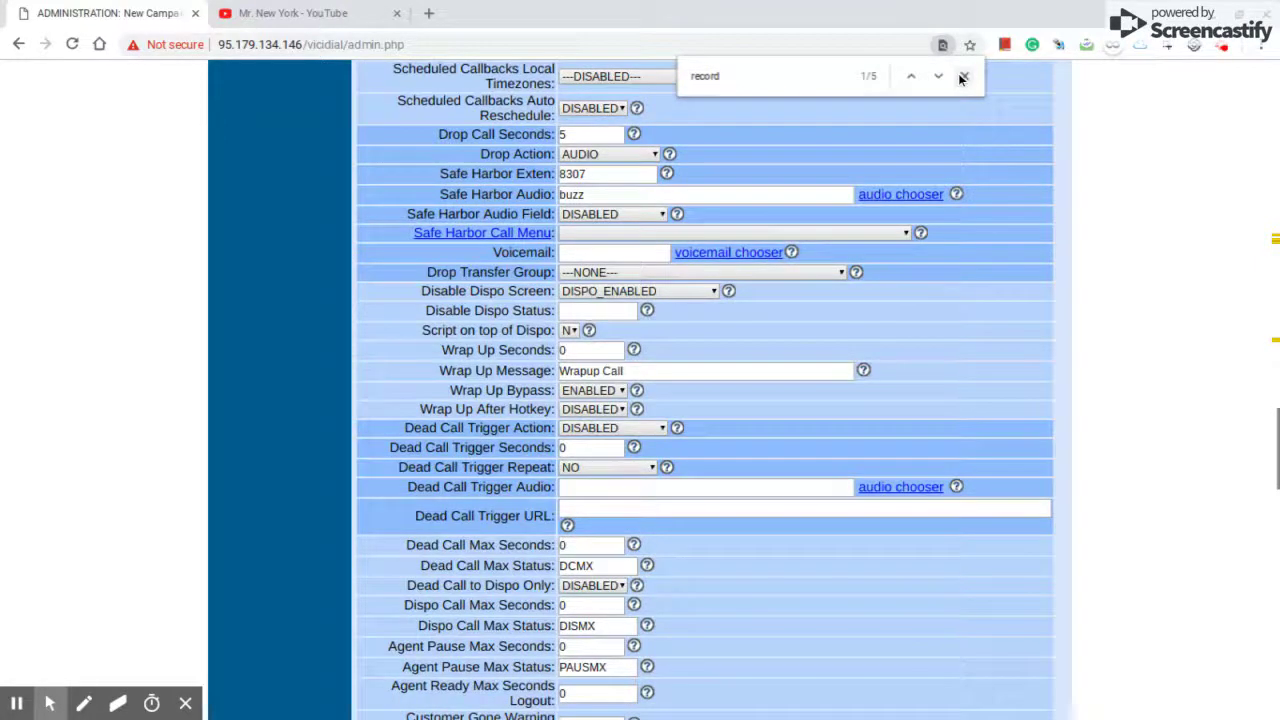
pyautogui.click(964, 75)
pyautogui.scroll(-3, 888, 277)
pyautogui.scroll(-10, 888, 277)
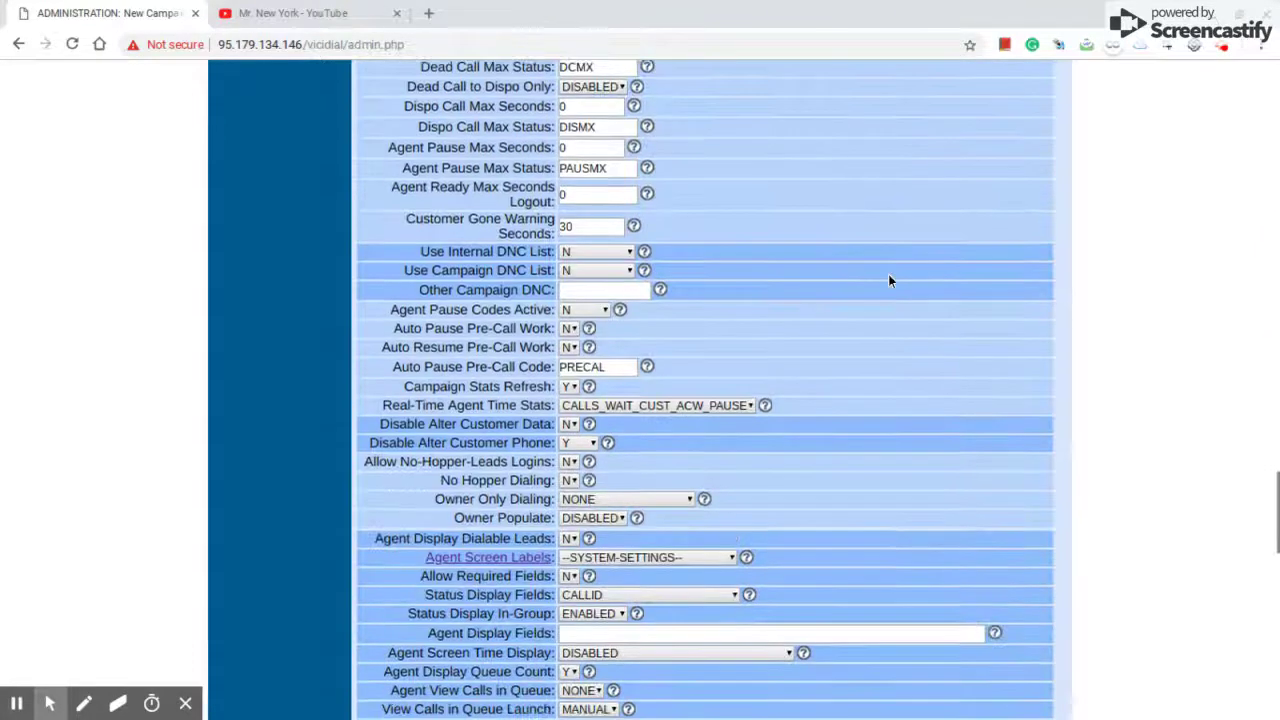
pyautogui.scroll(-7, 866, 278)
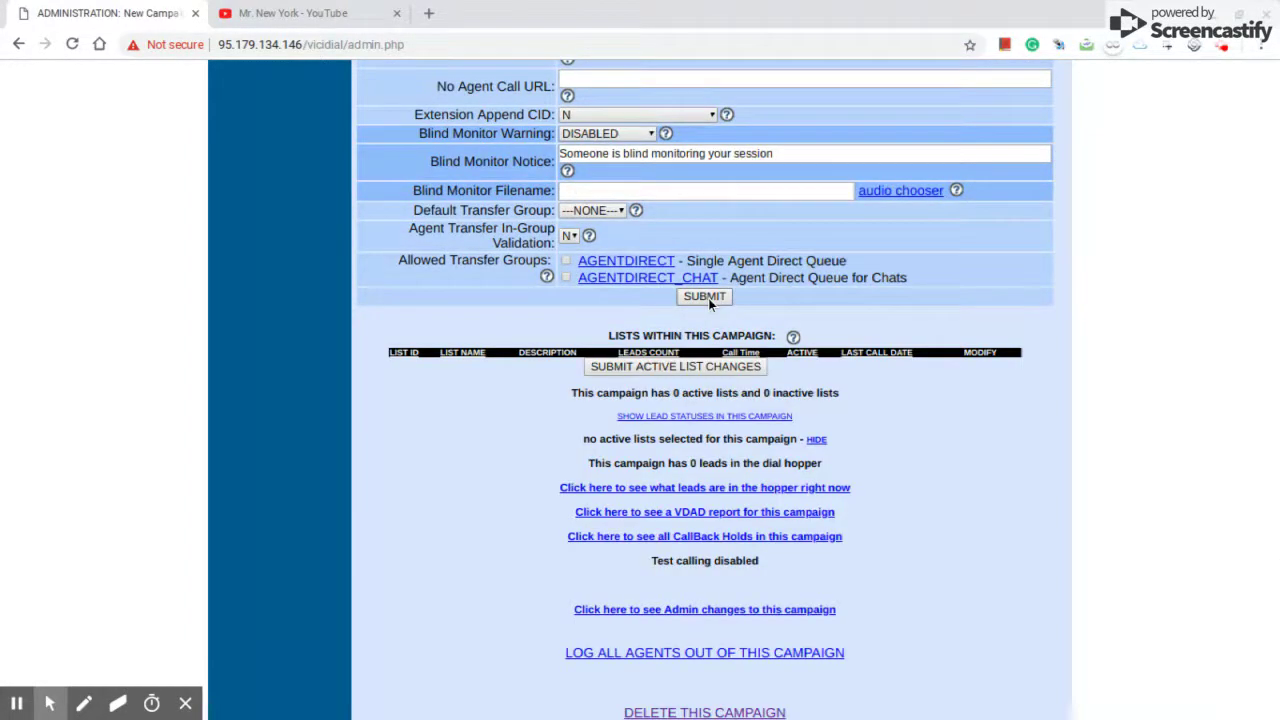
# - Submit the modified Energy campaign settings and return to Campaigns Main
pyautogui.click(704, 296)
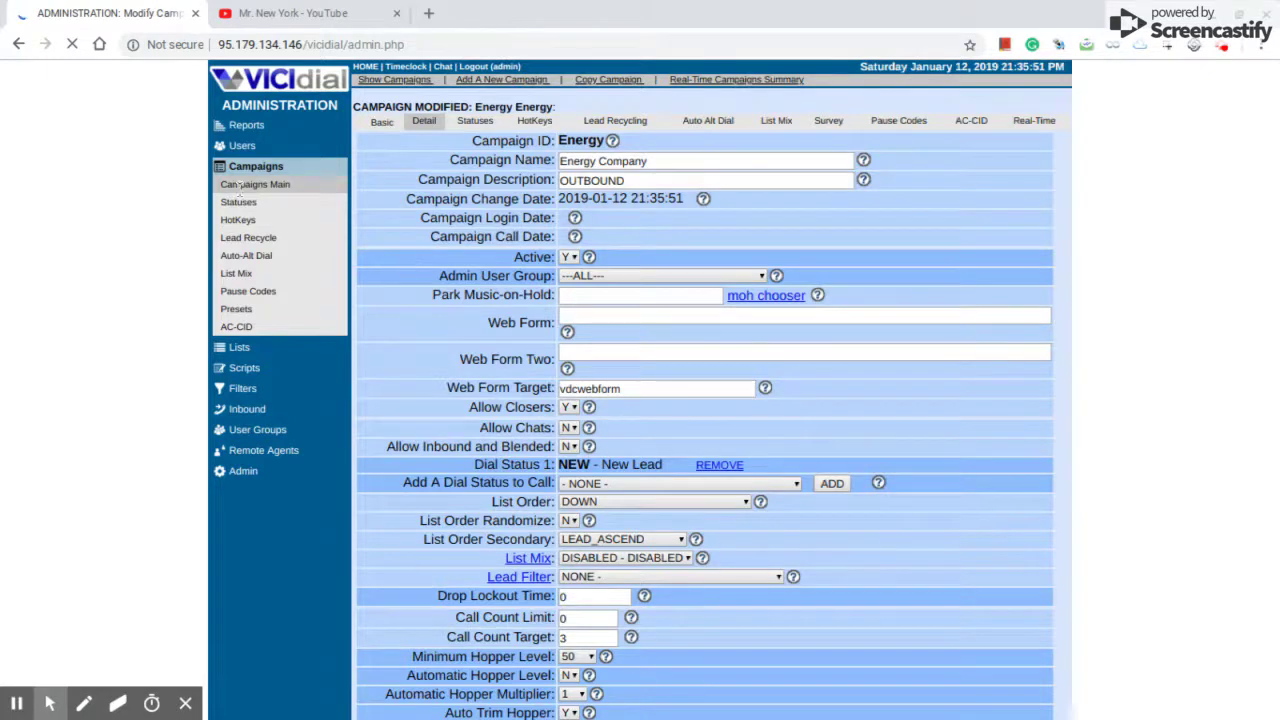
pyautogui.click(255, 180)
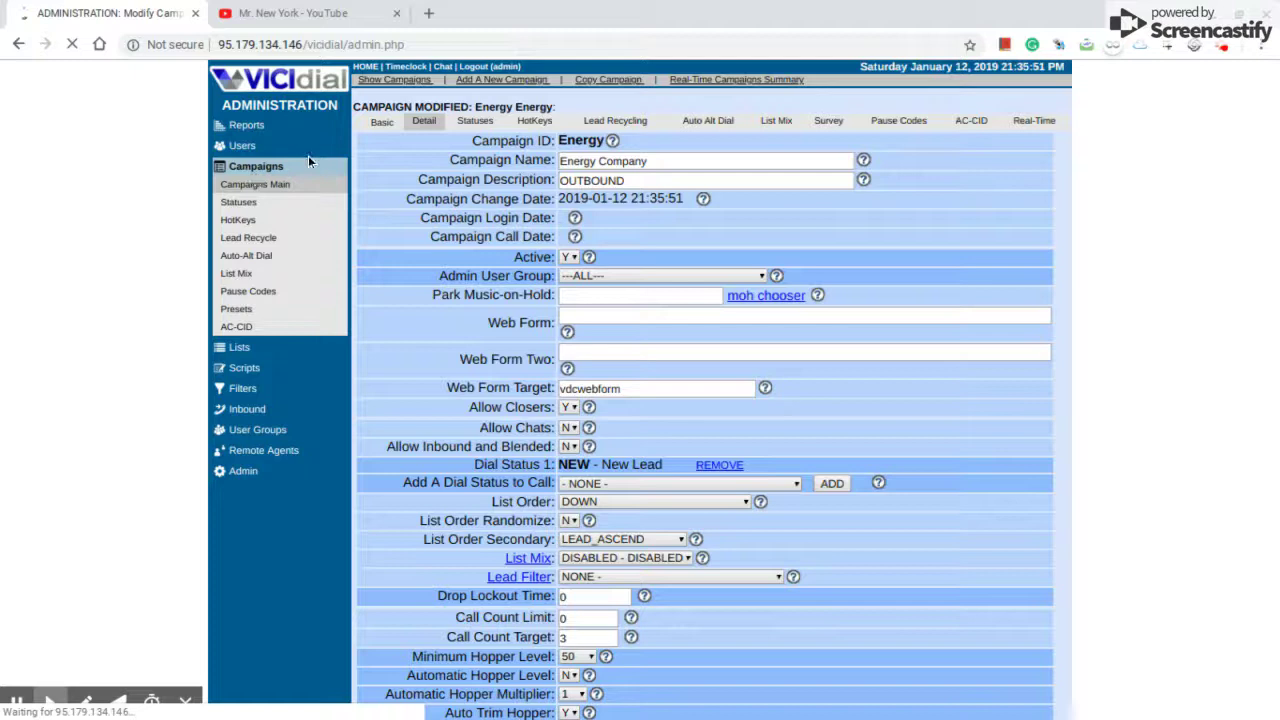